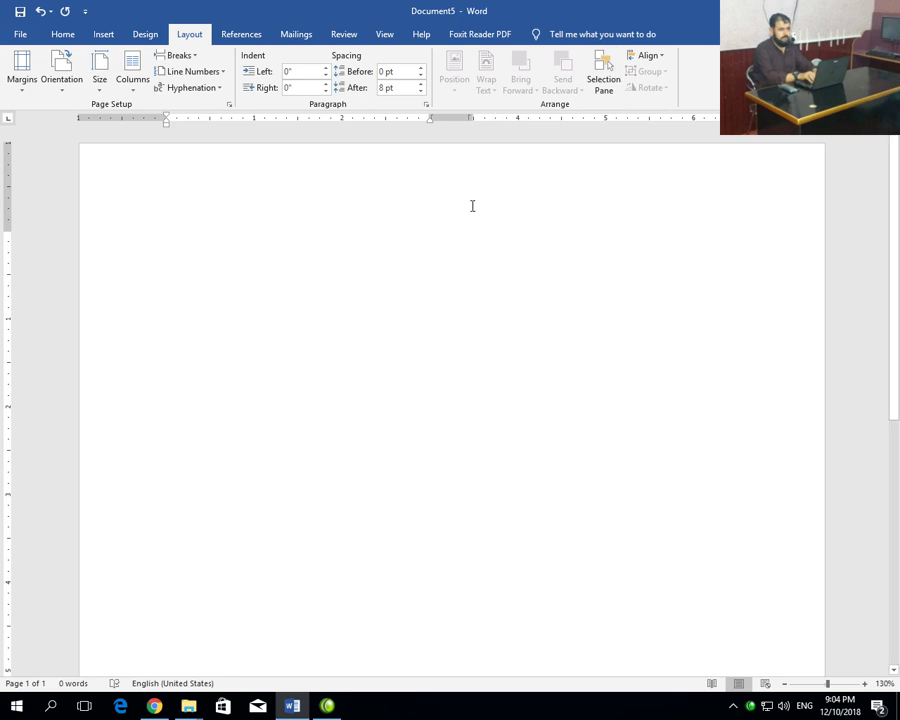
{"action": "left_click", "coordinate": [104, 35]}
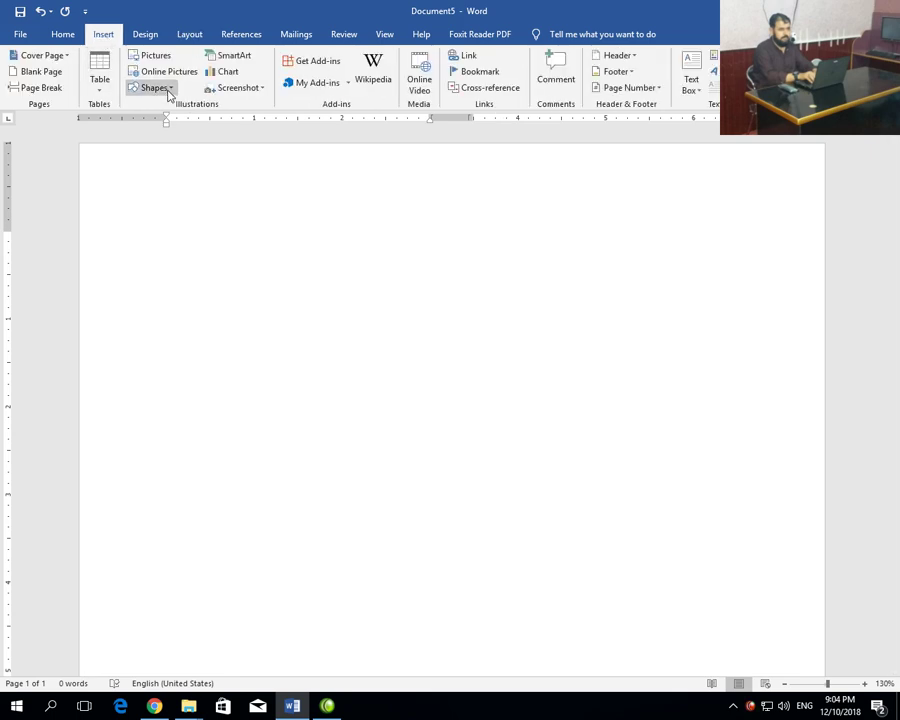
{"action": "left_click", "coordinate": [170, 92]}
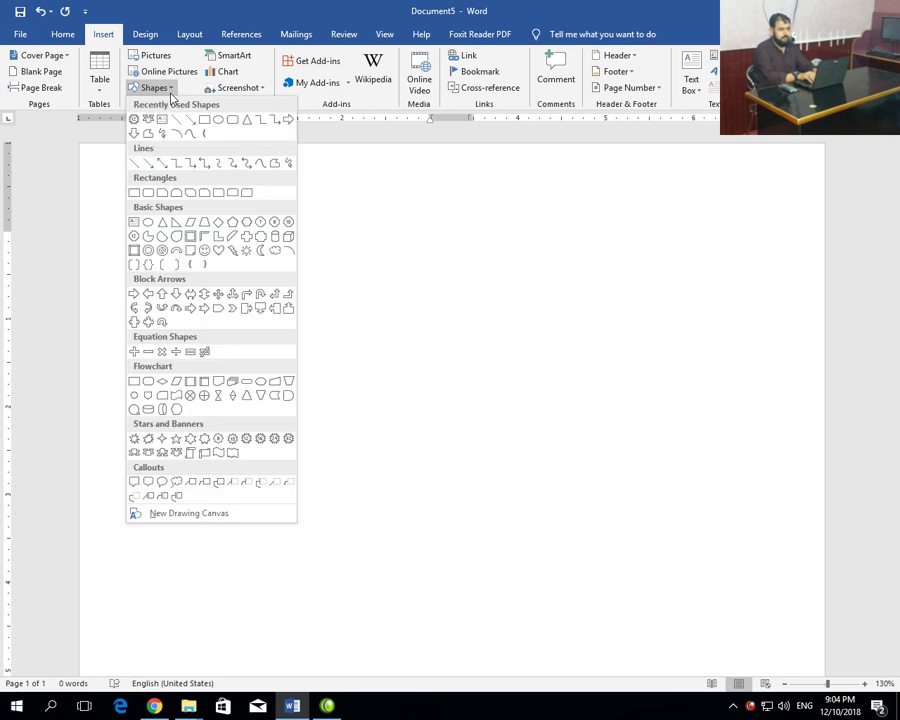
{"action": "left_click", "coordinate": [308, 296]}
- Fill the blank page with sample paragraphs generated by =rand()
{"action": "type", "text": "=rand()"}
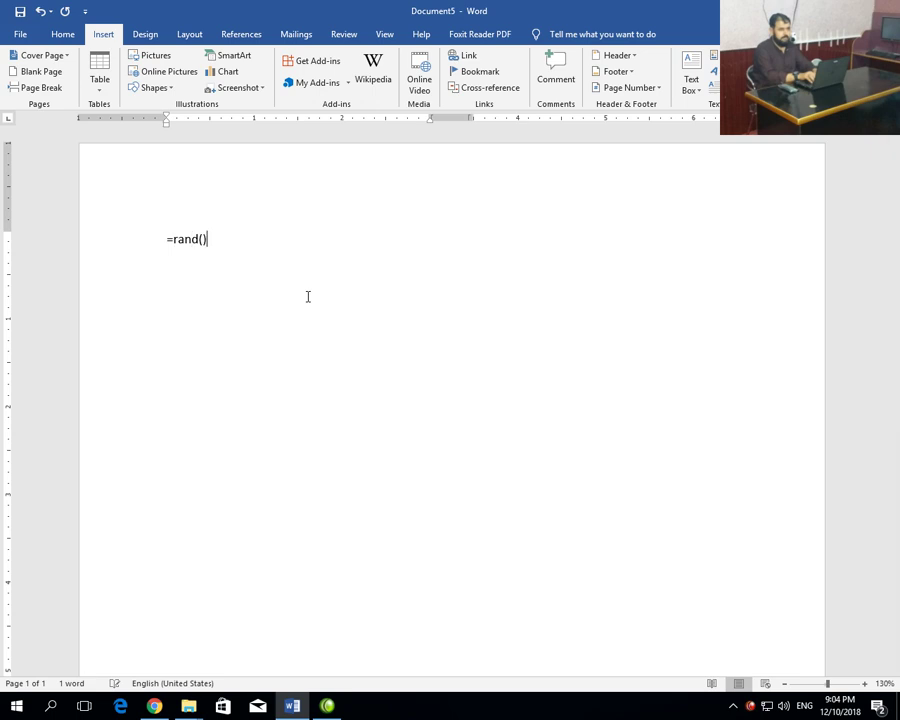
{"action": "key", "text": "Return"}
{"action": "scroll", "coordinate": [308, 296], "scroll_direction": "up", "scroll_amount": 3}
{"action": "scroll", "coordinate": [250, 581], "scroll_direction": "down", "scroll_amount": 4}
- Change the layout of all the sample paragraphs to a single column
{"action": "left_click_drag", "start_coordinate": [235, 622], "coordinate": [60, 54]}
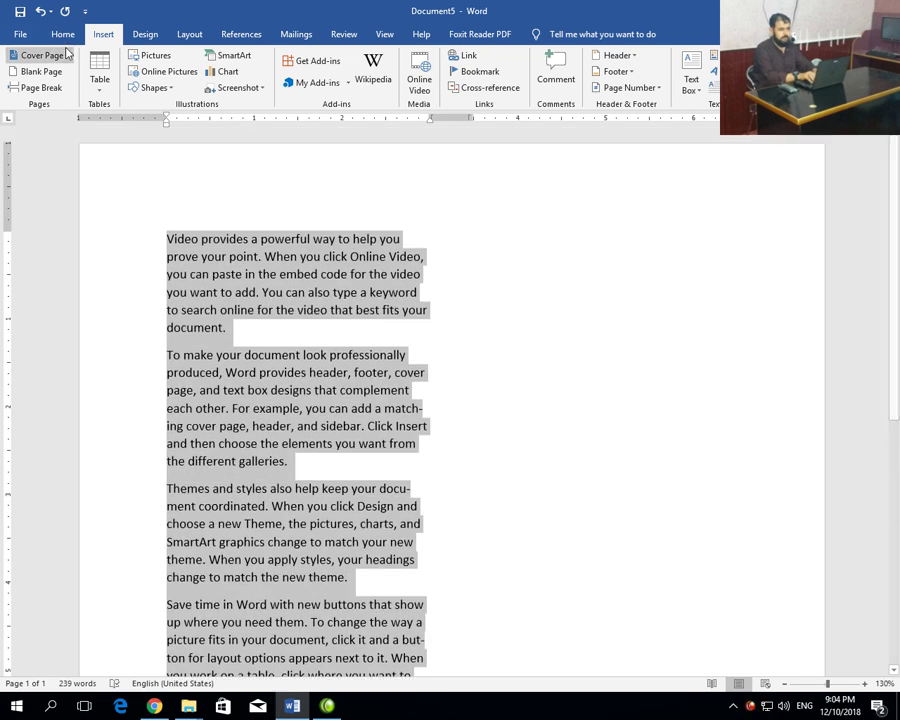
{"action": "left_click", "coordinate": [189, 34]}
{"action": "left_click", "coordinate": [132, 76]}
{"action": "left_click", "coordinate": [145, 113]}
{"action": "left_click", "coordinate": [343, 544]}
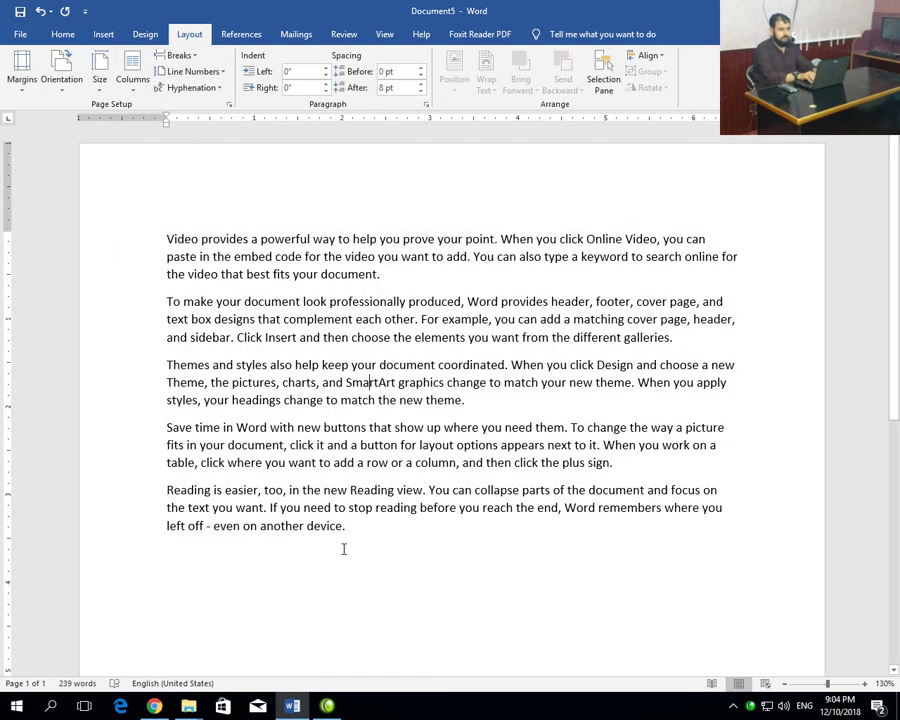
- Draw a bevelled rectangle shape over the middle paragraphs and deselect it
{"action": "left_click", "coordinate": [100, 36]}
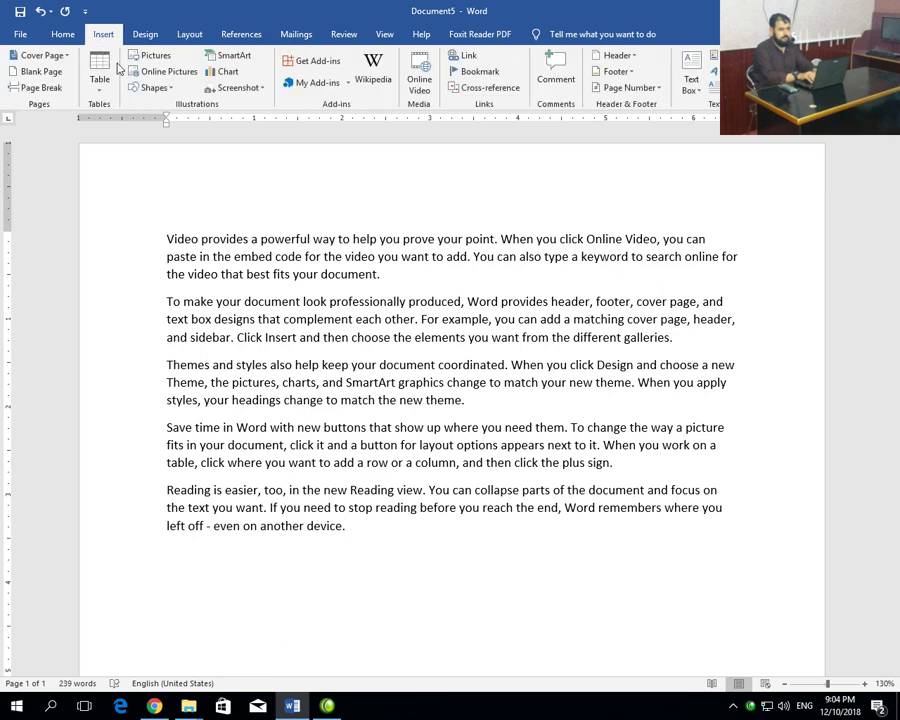
{"action": "left_click", "coordinate": [172, 89]}
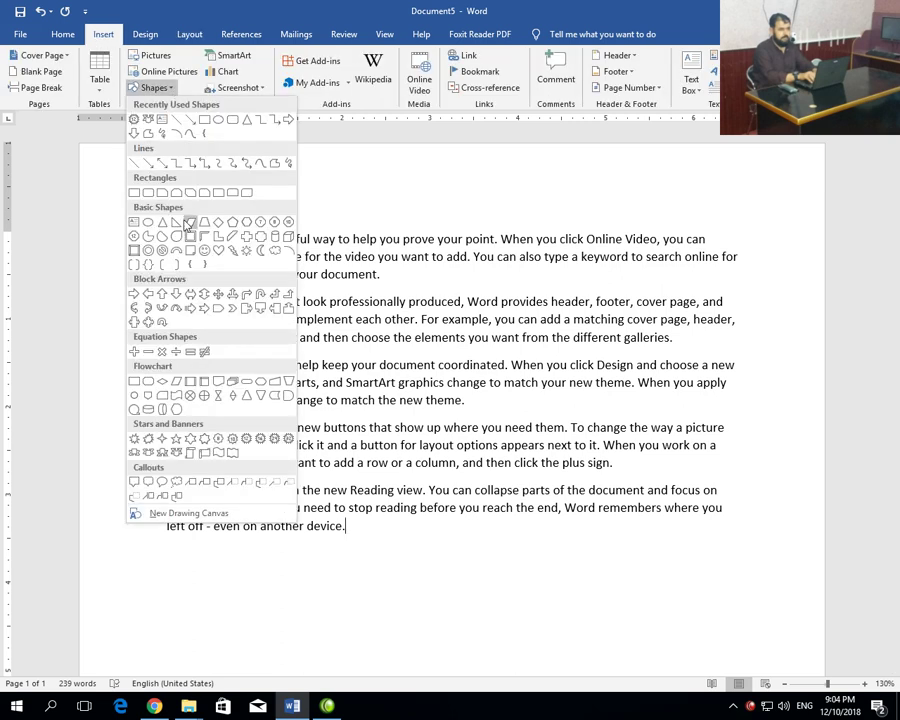
{"action": "left_click", "coordinate": [134, 250]}
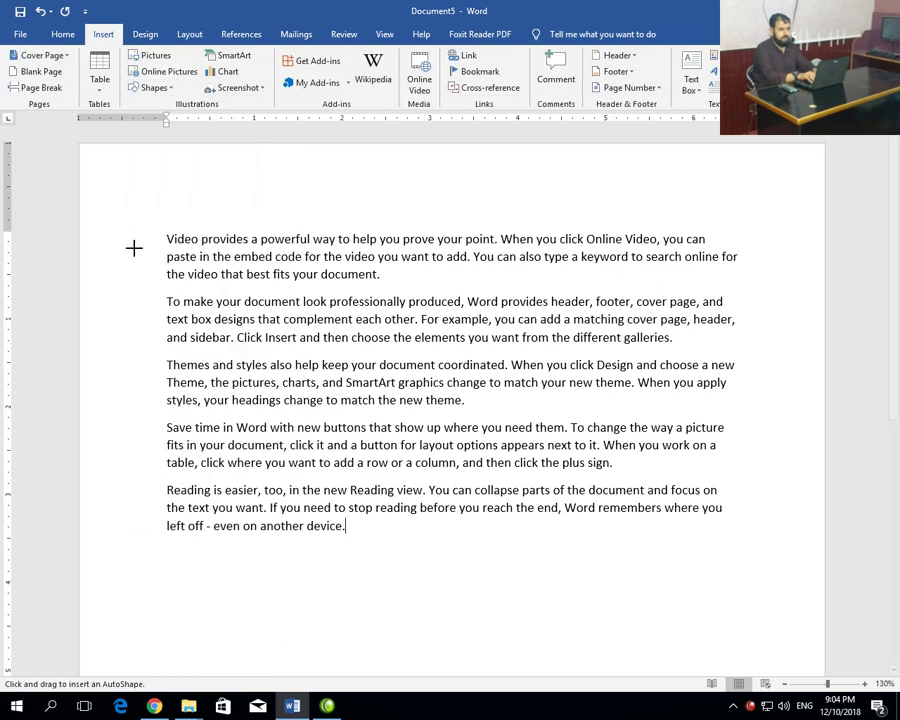
{"action": "mouse_move", "coordinate": [224, 265]}
{"action": "left_mouse_down"}
{"action": "mouse_move", "coordinate": [367, 363]}
{"action": "mouse_move", "coordinate": [358, 463]}
{"action": "mouse_move", "coordinate": [492, 452]}
{"action": "left_mouse_up"}
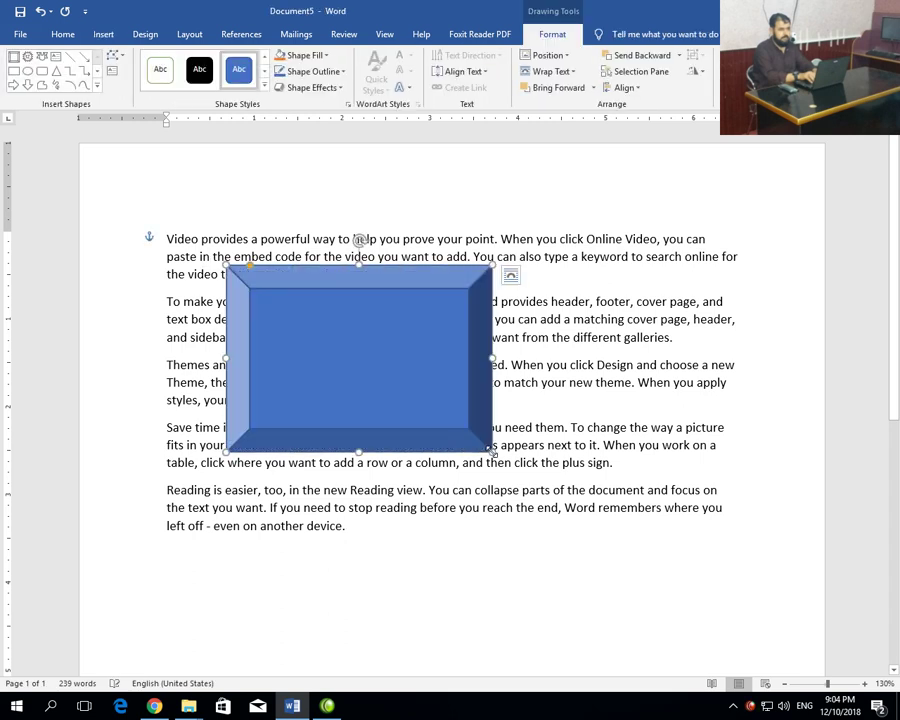
{"action": "left_click", "coordinate": [593, 300]}
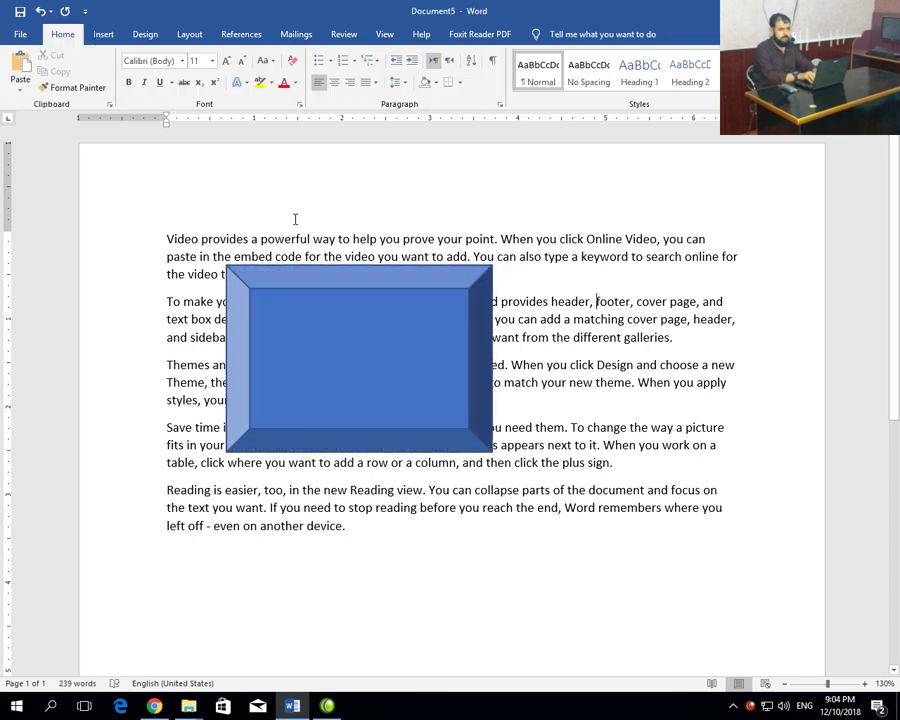
- Draw a horizontal scroll banner that overlaps the right half of the bevelled rectangle
{"action": "left_click", "coordinate": [104, 34]}
{"action": "left_click", "coordinate": [152, 87]}
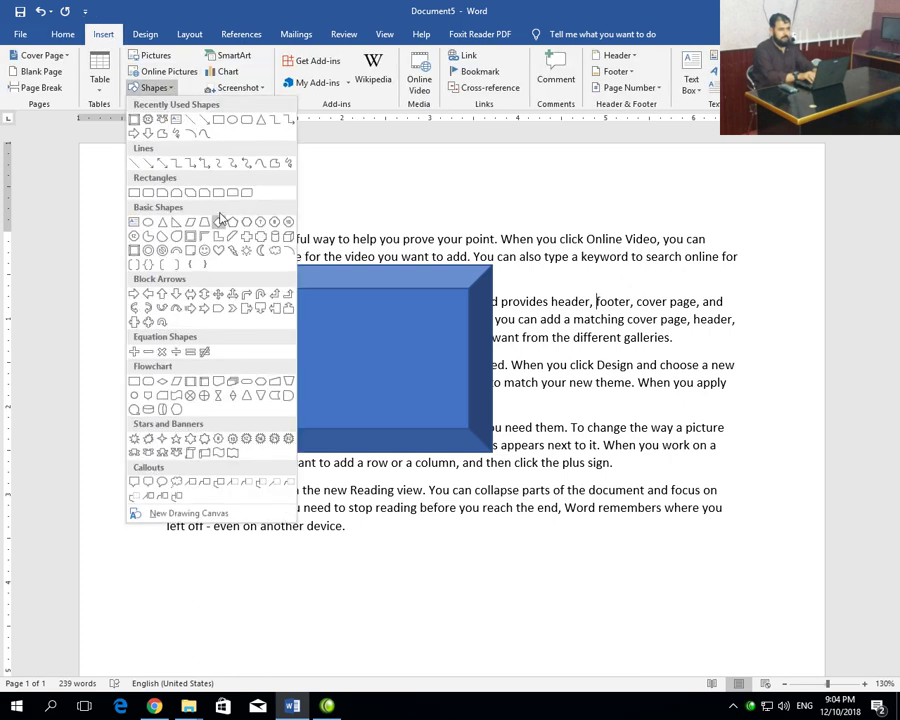
{"action": "left_click", "coordinate": [193, 453]}
{"action": "mouse_move", "coordinate": [340, 248]}
{"action": "left_mouse_down"}
{"action": "mouse_move", "coordinate": [480, 400]}
{"action": "mouse_move", "coordinate": [563, 470]}
{"action": "mouse_move", "coordinate": [595, 465]}
{"action": "left_mouse_up"}
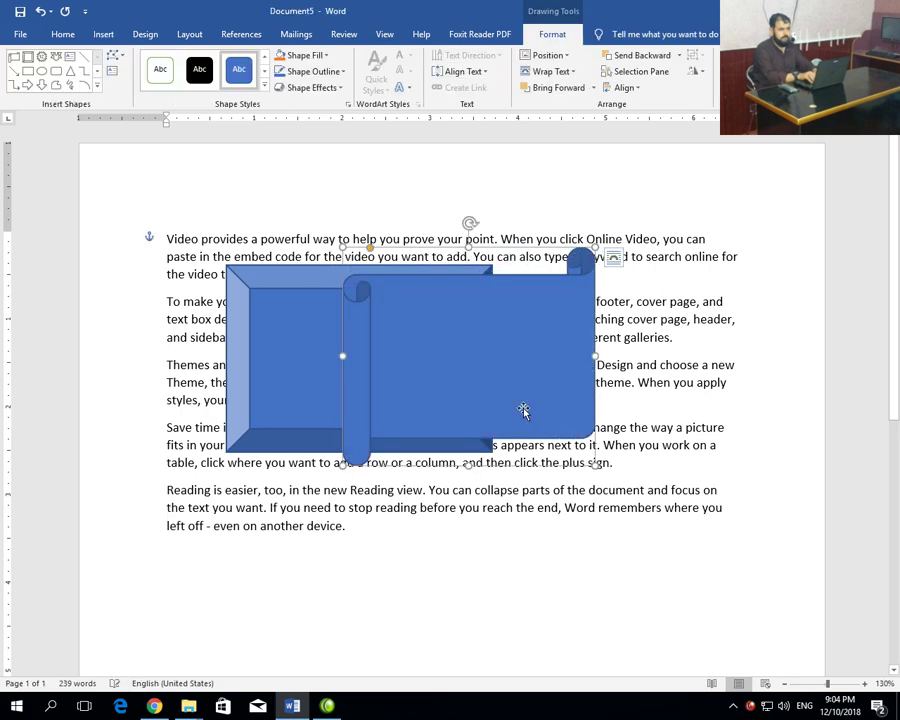
- Add the text "CCIE Academy" inside the scroll banner
{"action": "right_click", "coordinate": [440, 339]}
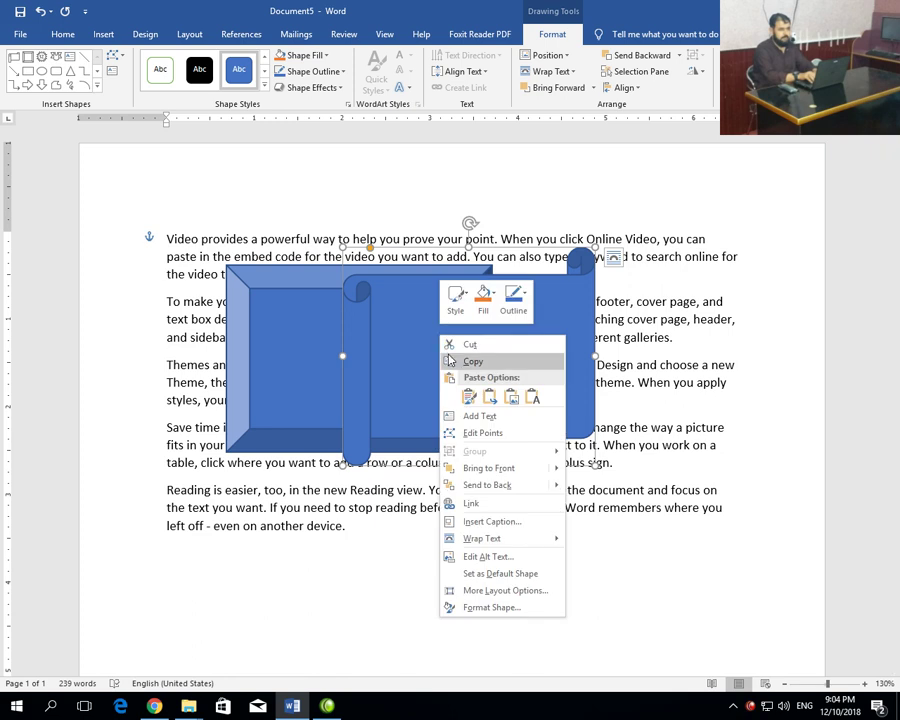
{"action": "left_click", "coordinate": [480, 416]}
{"action": "type", "text": "CCIE Acad"}
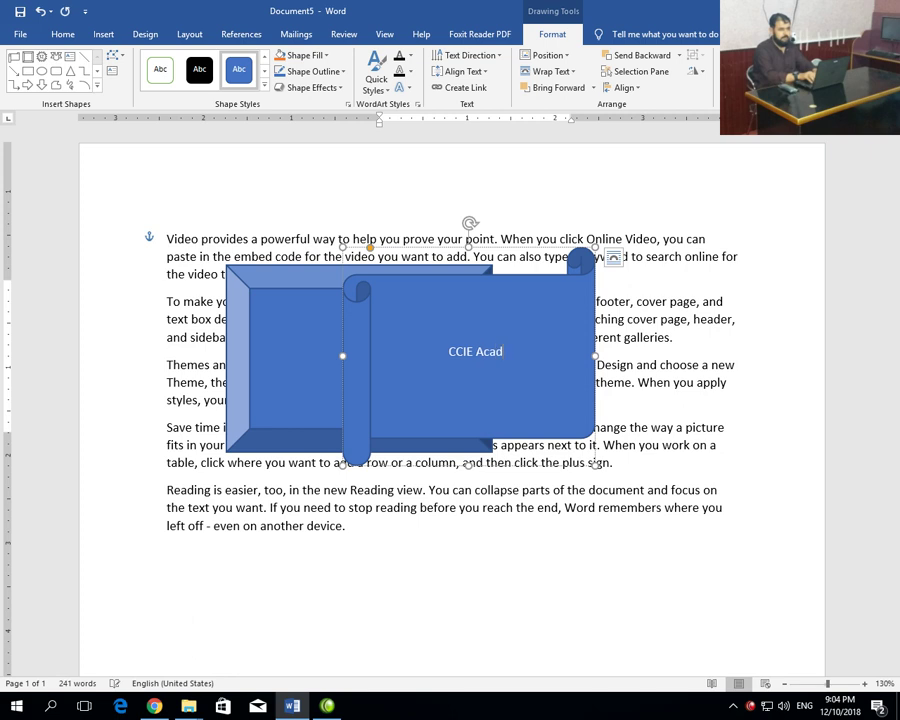
{"action": "type", "text": "emy"}
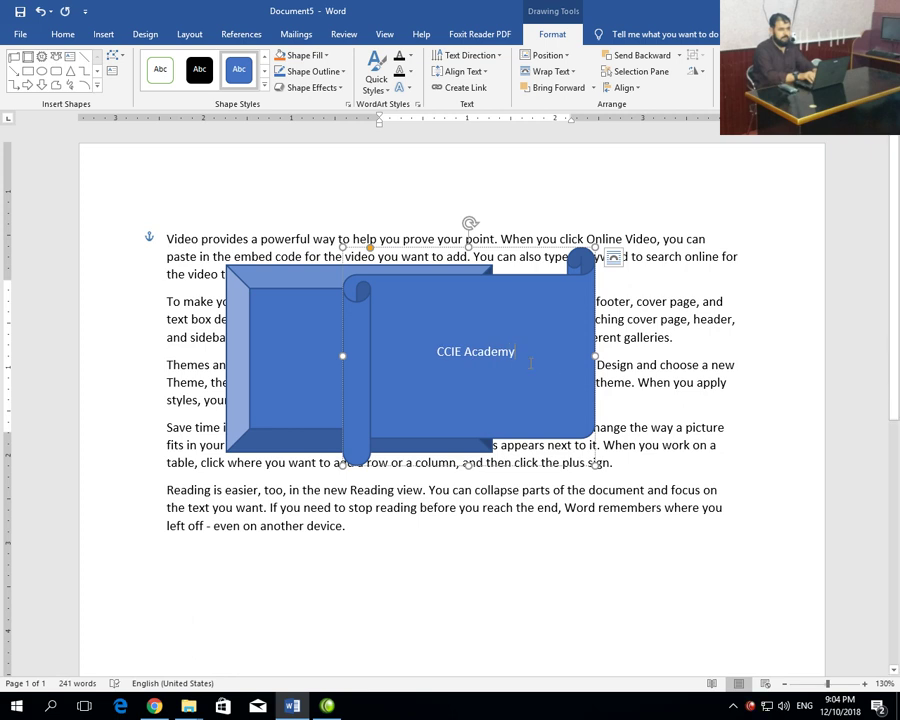
- Apply the orange-outlined text effect with a hard shadow to the "CCIE Academy" text in the banner
{"action": "left_click_drag", "start_coordinate": [524, 358], "coordinate": [437, 357]}
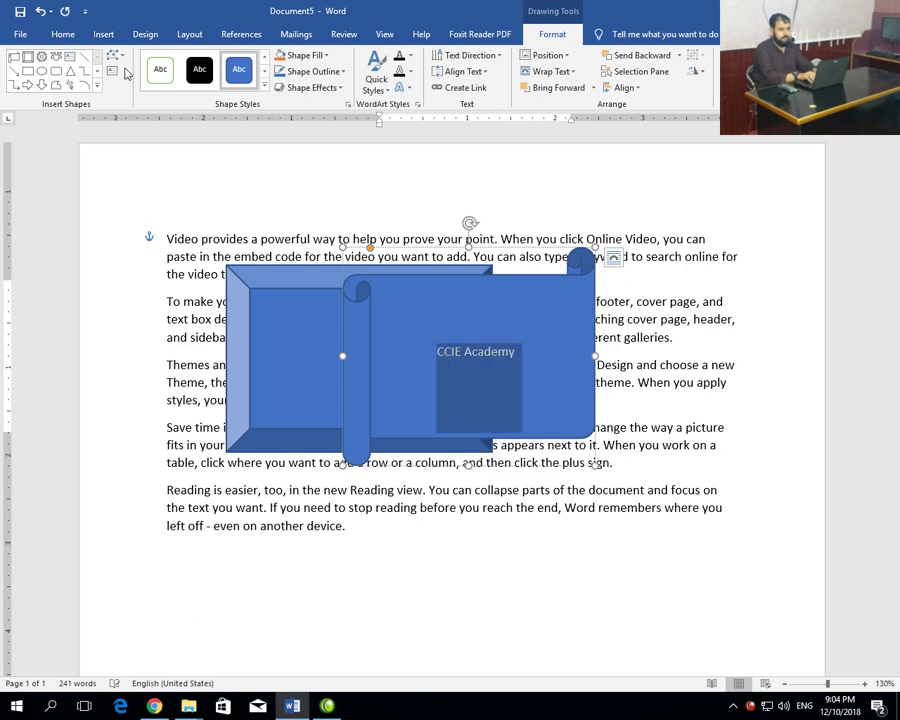
{"action": "left_click", "coordinate": [64, 38]}
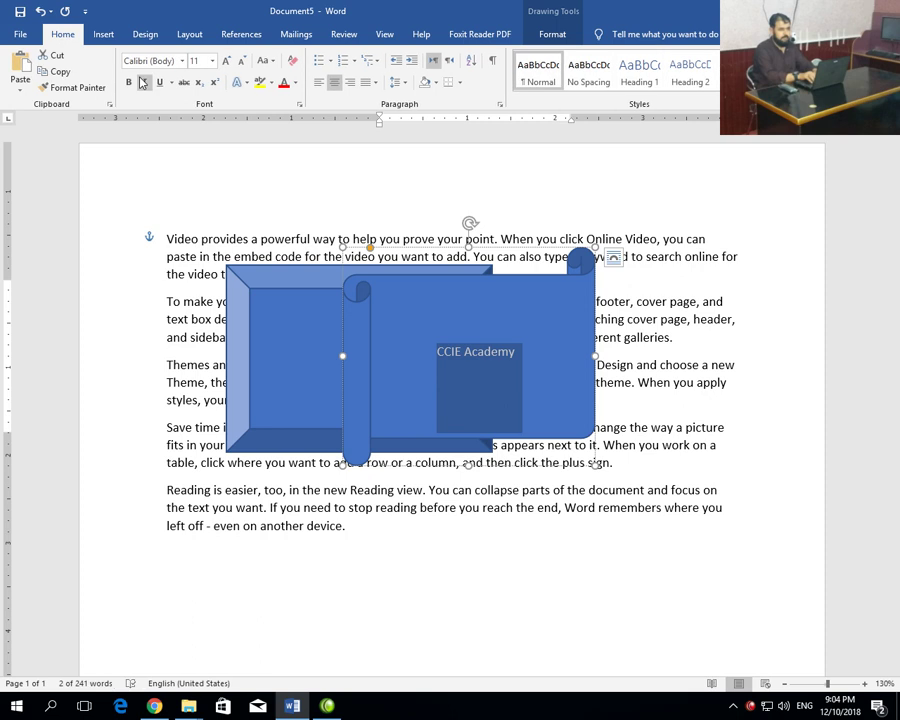
{"action": "left_click", "coordinate": [240, 83]}
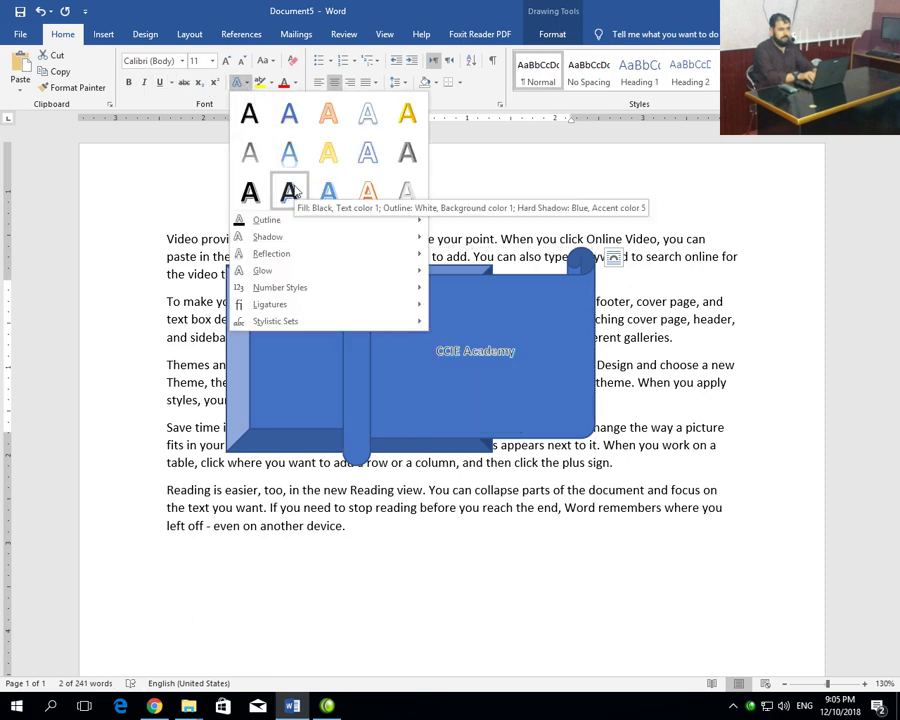
{"action": "left_click", "coordinate": [368, 191]}
- Increase the banner text's font size to 24 pt and return to the document body
{"action": "left_click", "coordinate": [229, 62]}
{"action": "left_click", "coordinate": [229, 62]}
{"action": "left_click", "coordinate": [229, 62]}
{"action": "left_click", "coordinate": [229, 62]}
{"action": "left_click", "coordinate": [229, 62]}
{"action": "left_click", "coordinate": [229, 62]}
{"action": "left_click", "coordinate": [229, 62]}
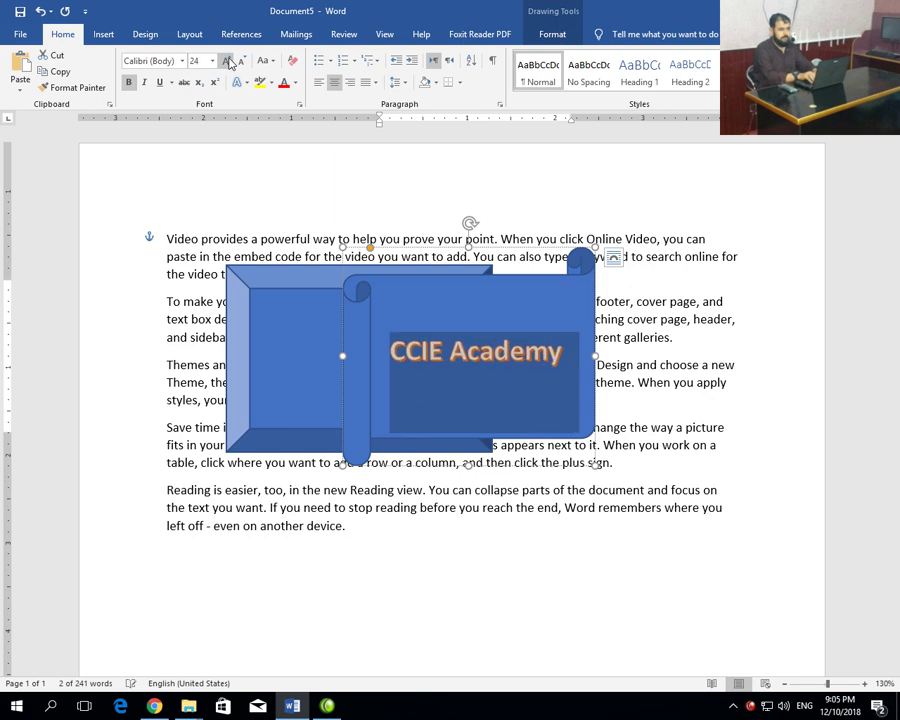
{"action": "left_click", "coordinate": [640, 275]}
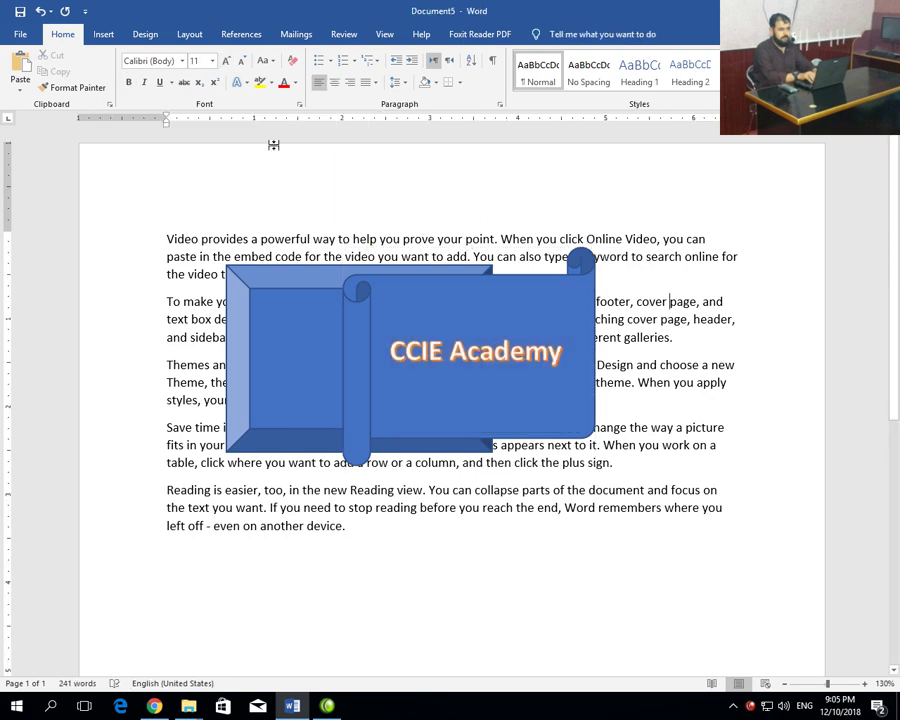
- Show the layout options and select the bevelled rectangle behind the scroll banner
{"action": "left_click", "coordinate": [196, 37]}
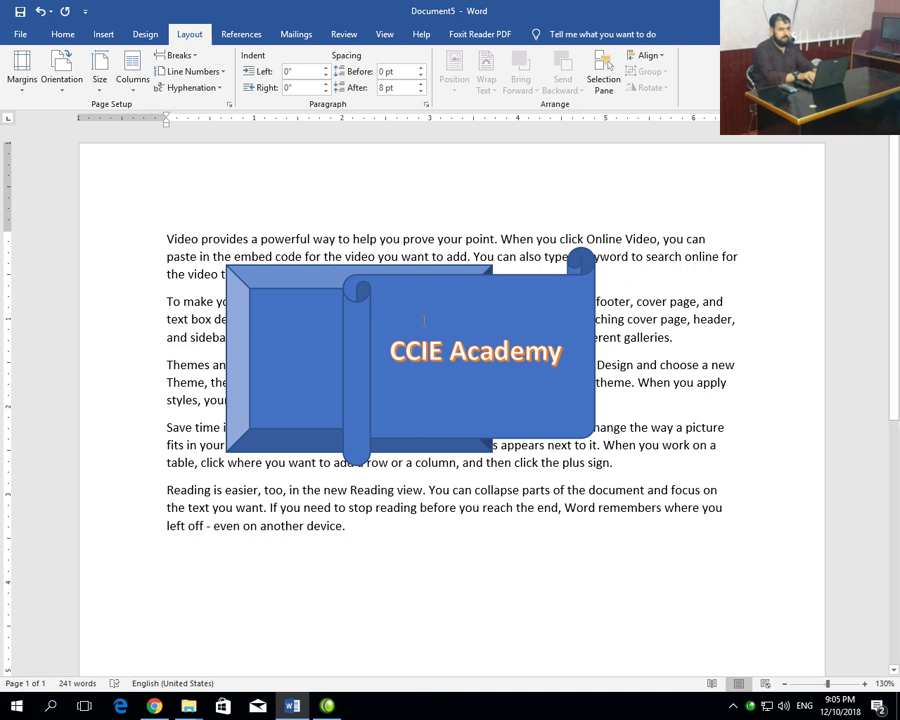
{"action": "left_click", "coordinate": [316, 290]}
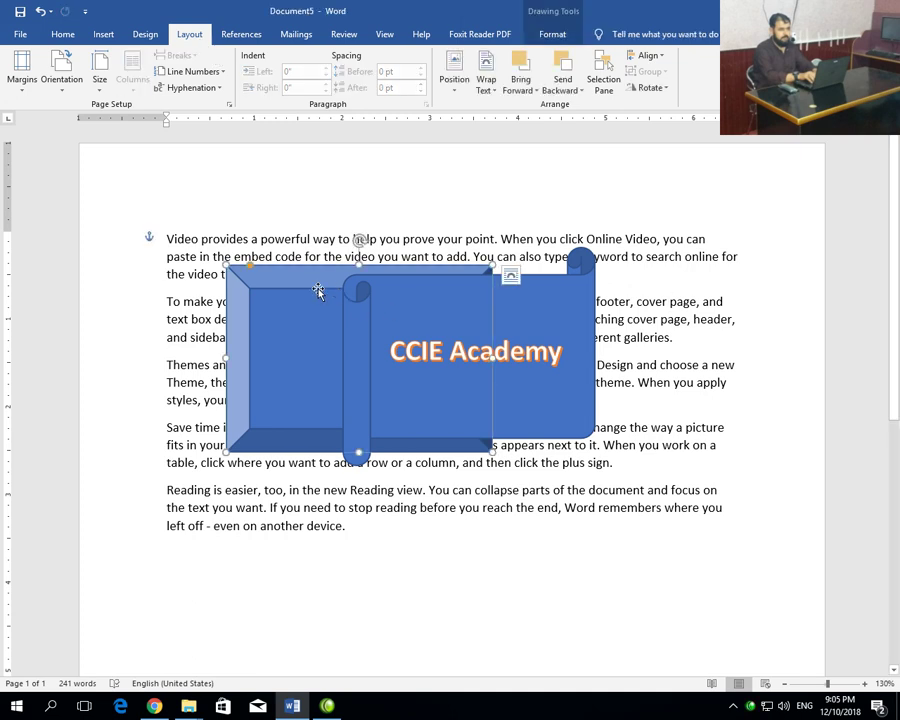
- Launch Paint in a maximized window and enlarge the blank canvas to 1268 × 831 px
{"action": "key", "text": "super+r"}
{"action": "type", "text": "mspai"}
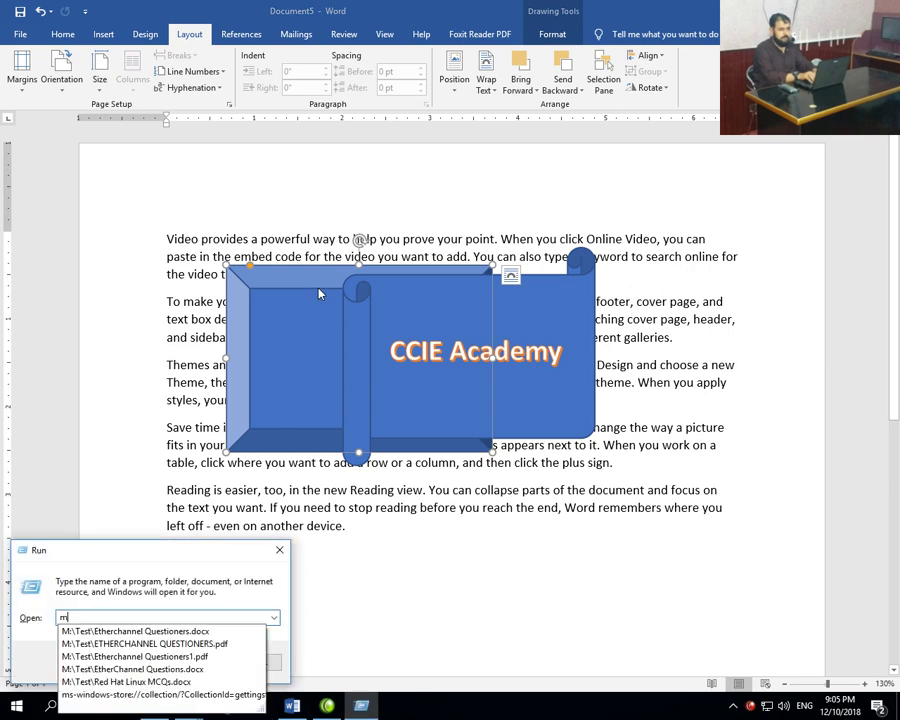
{"action": "key", "text": "Return"}
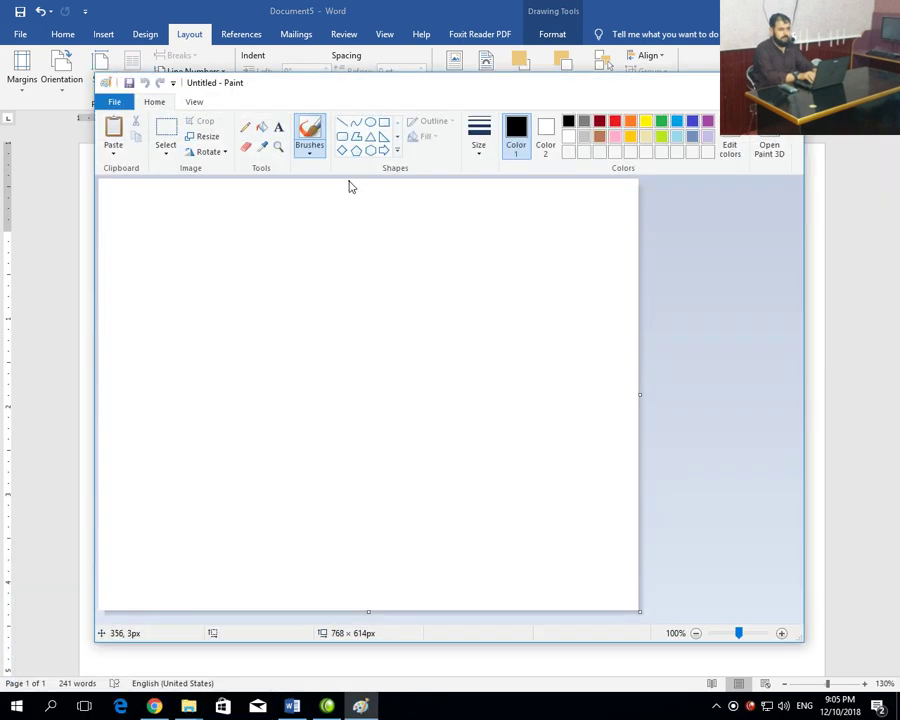
{"action": "double_click", "coordinate": [368, 80]}
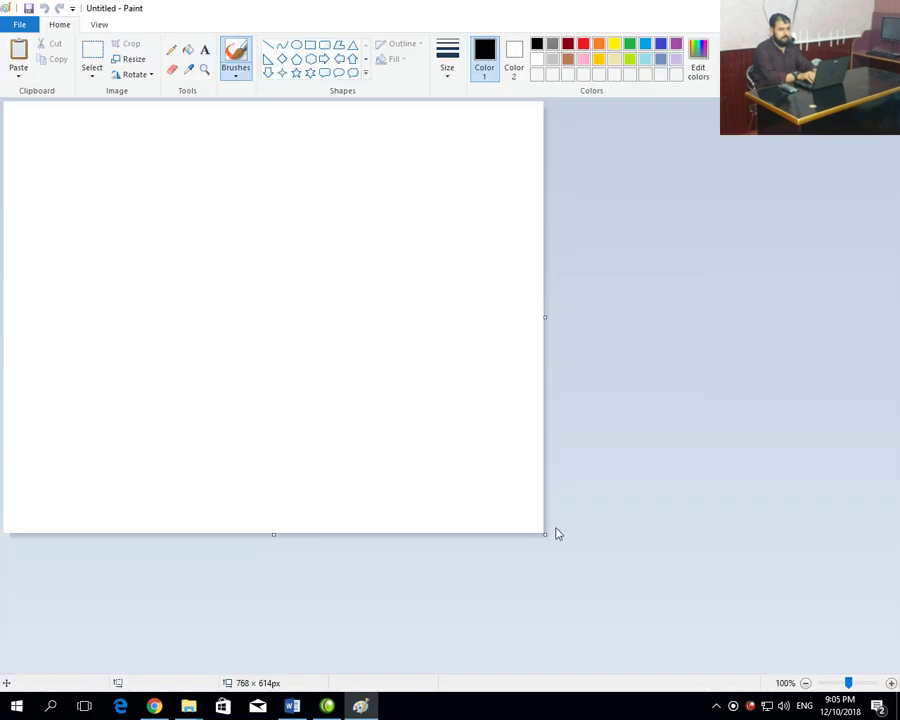
{"action": "left_click_drag", "start_coordinate": [546, 534], "coordinate": [897, 687]}
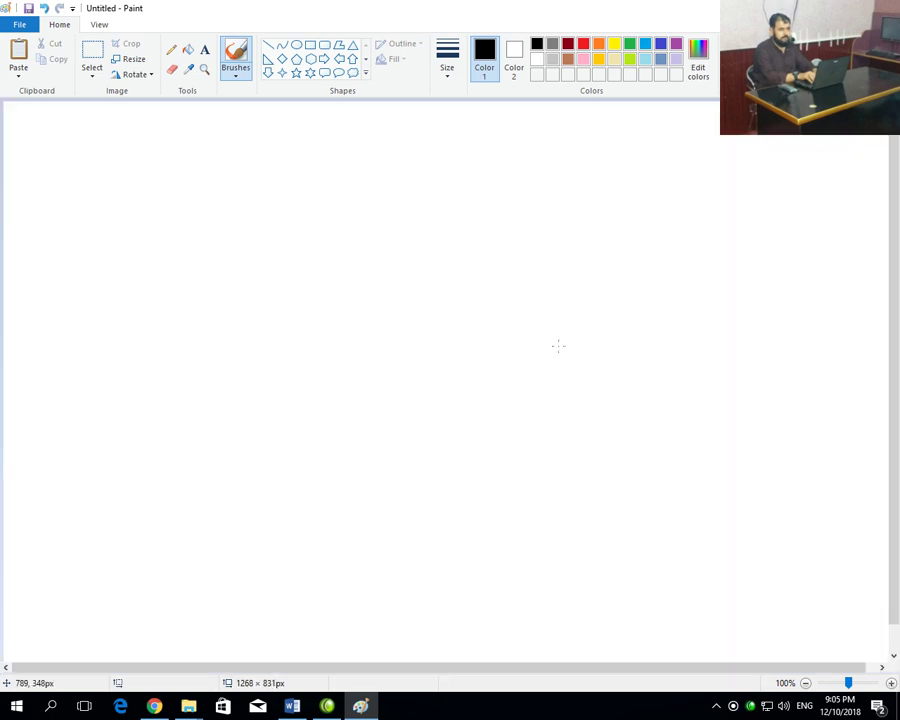
- Draw a tall rectangle about 333 × 484 px and a wide one about 439 × 181 px below it
{"action": "left_click", "coordinate": [310, 44]}
{"action": "mouse_move", "coordinate": [299, 181]}
{"action": "left_mouse_down"}
{"action": "mouse_move", "coordinate": [513, 510]}
{"action": "mouse_move", "coordinate": [533, 520]}
{"action": "left_mouse_up"}
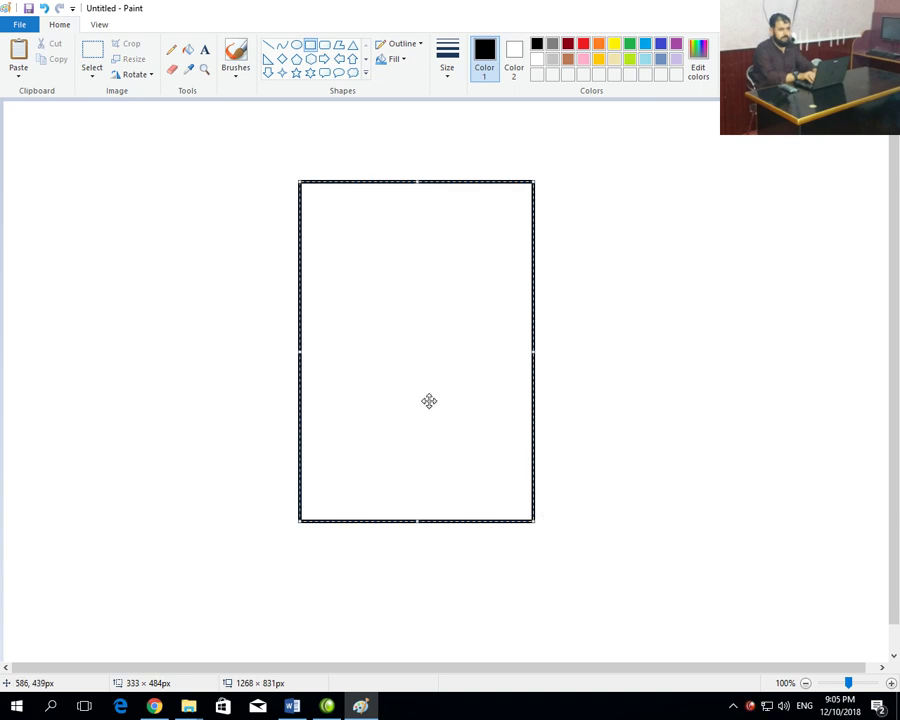
{"action": "left_click", "coordinate": [243, 217]}
{"action": "scroll", "coordinate": [300, 430], "scroll_direction": "down", "scroll_amount": 1}
{"action": "left_click_drag", "start_coordinate": [245, 522], "coordinate": [553, 649]}
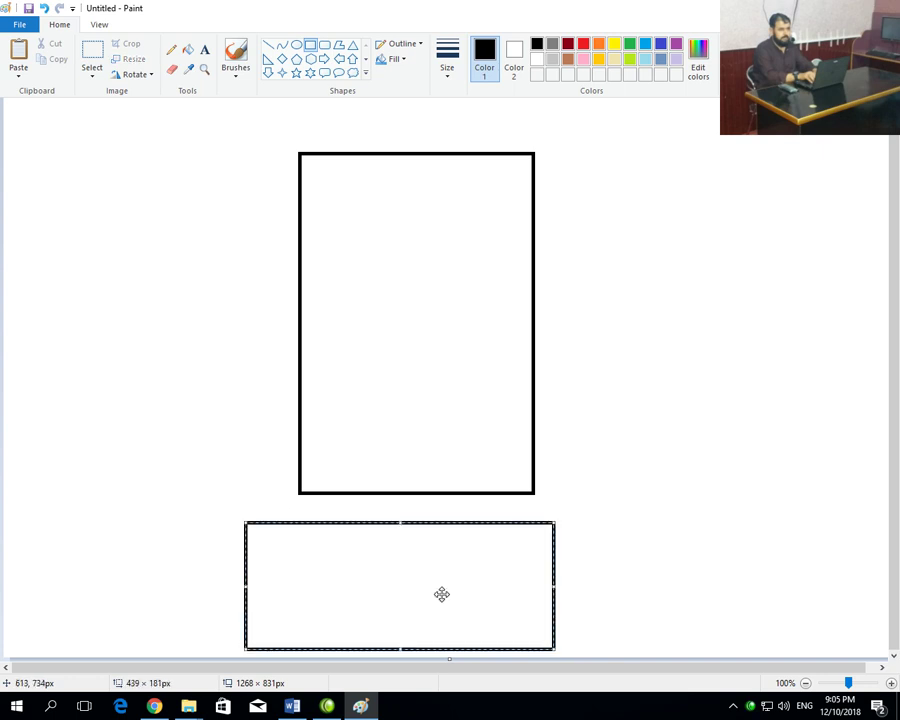
{"action": "left_click", "coordinate": [618, 303]}
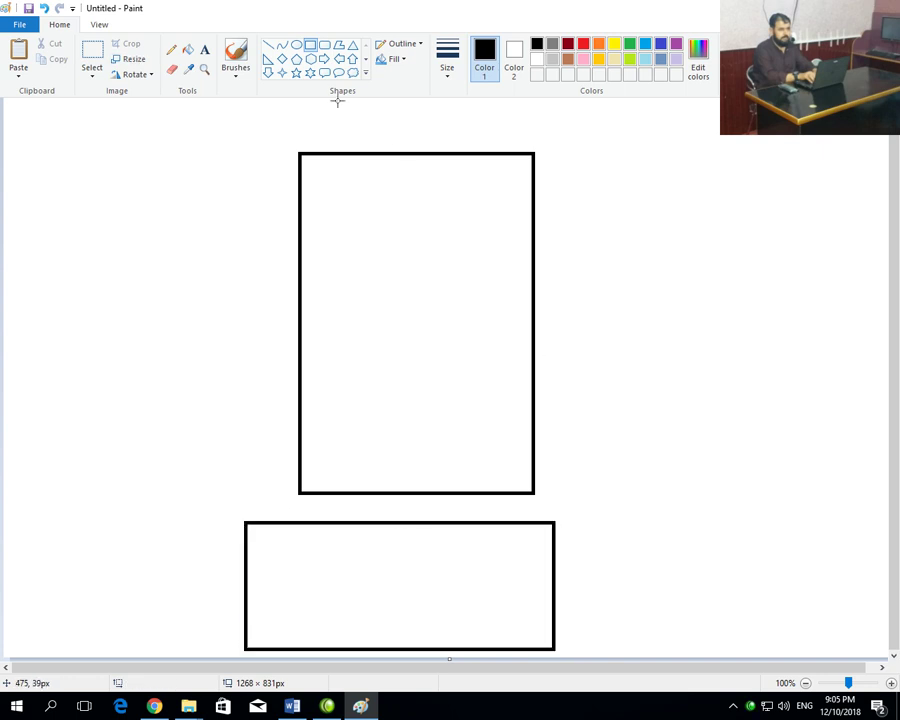
- Label the upper edge inside the tall rectangle with "Top Left", "Top Center" and "Top Right" from left to right
{"action": "left_click", "coordinate": [237, 52]}
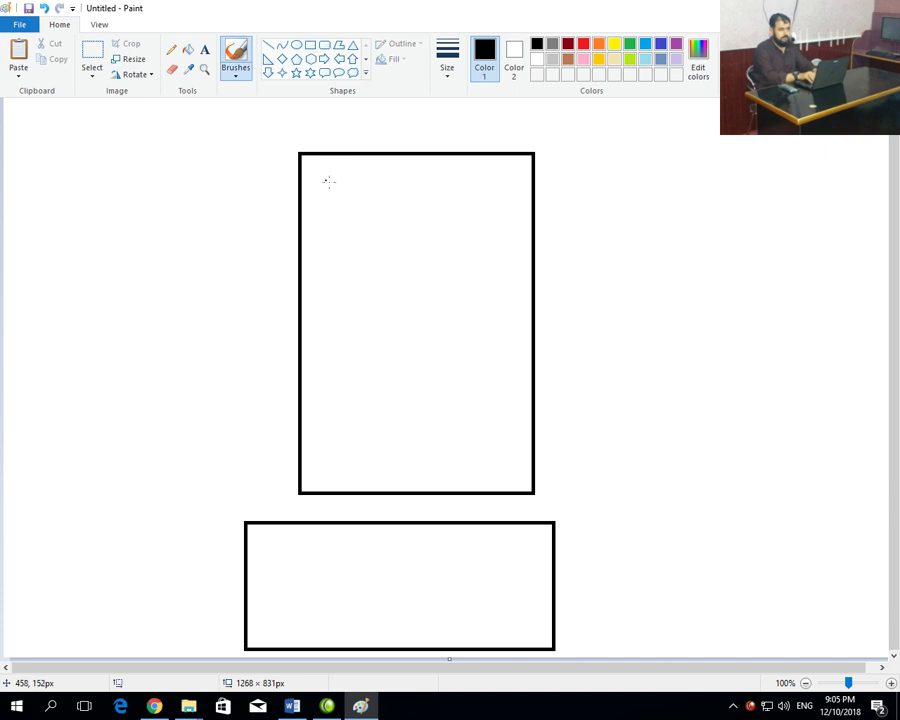
{"action": "left_click", "coordinate": [204, 49]}
{"action": "left_click", "coordinate": [306, 171]}
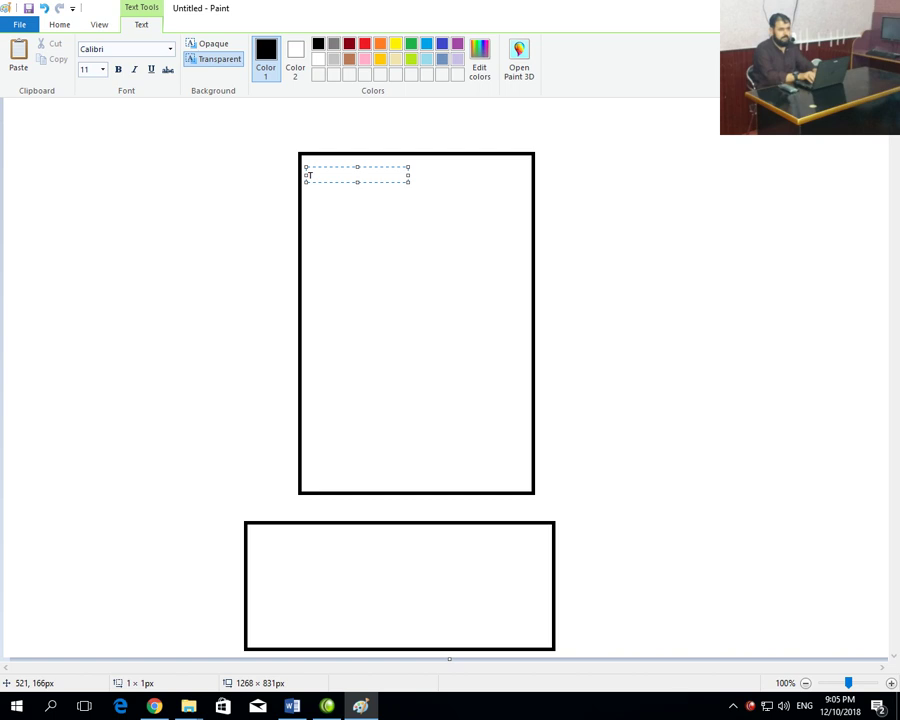
{"action": "type", "text": "Top Left"}
{"action": "left_click", "coordinate": [434, 178]}
{"action": "left_click", "coordinate": [376, 172]}
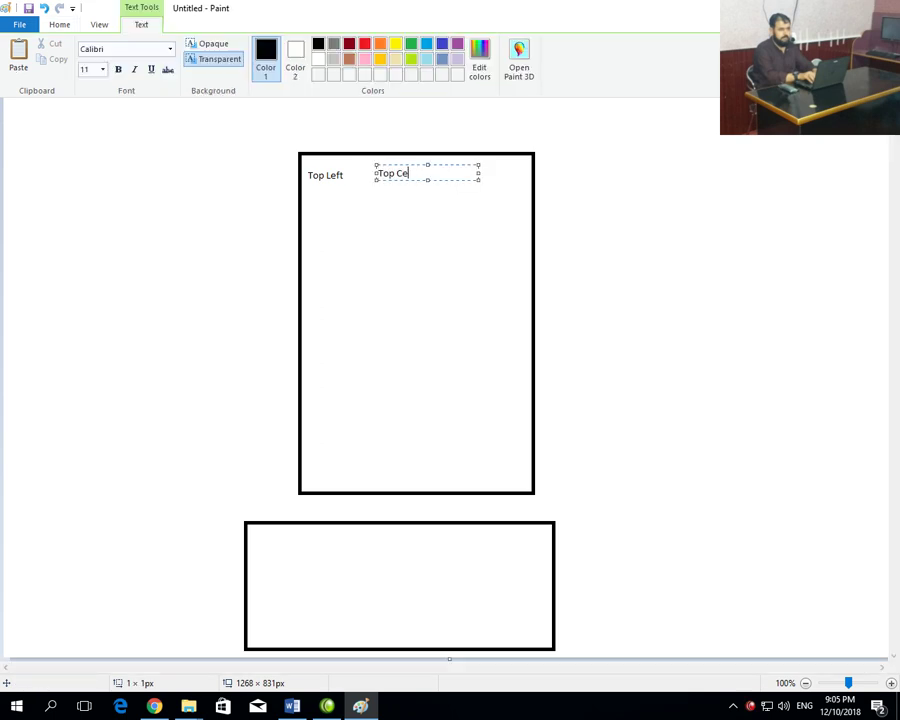
{"action": "left_click", "coordinate": [476, 187]}
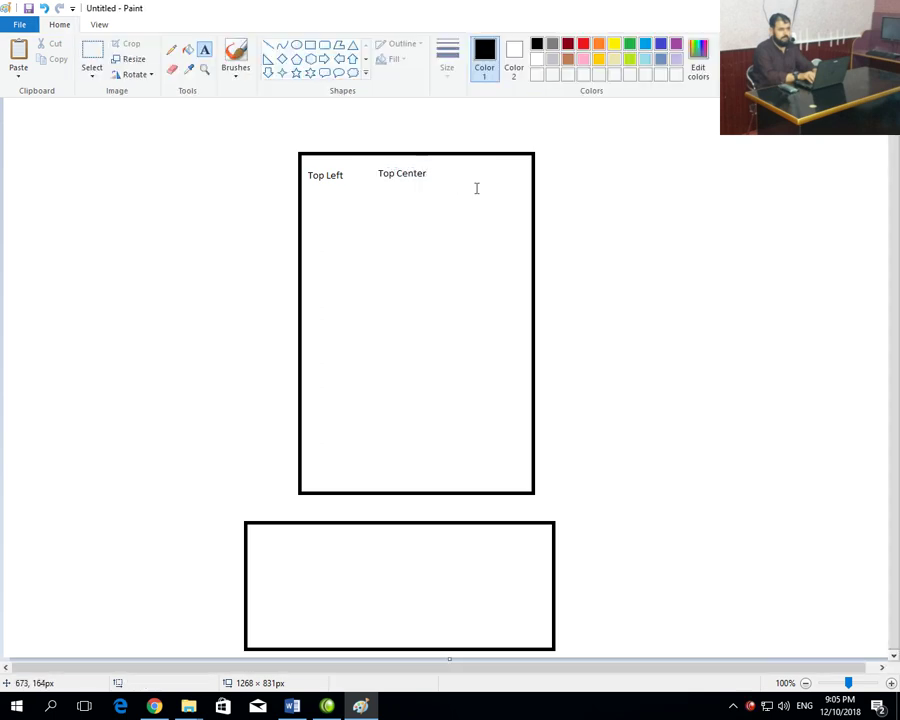
{"action": "left_click", "coordinate": [476, 172]}
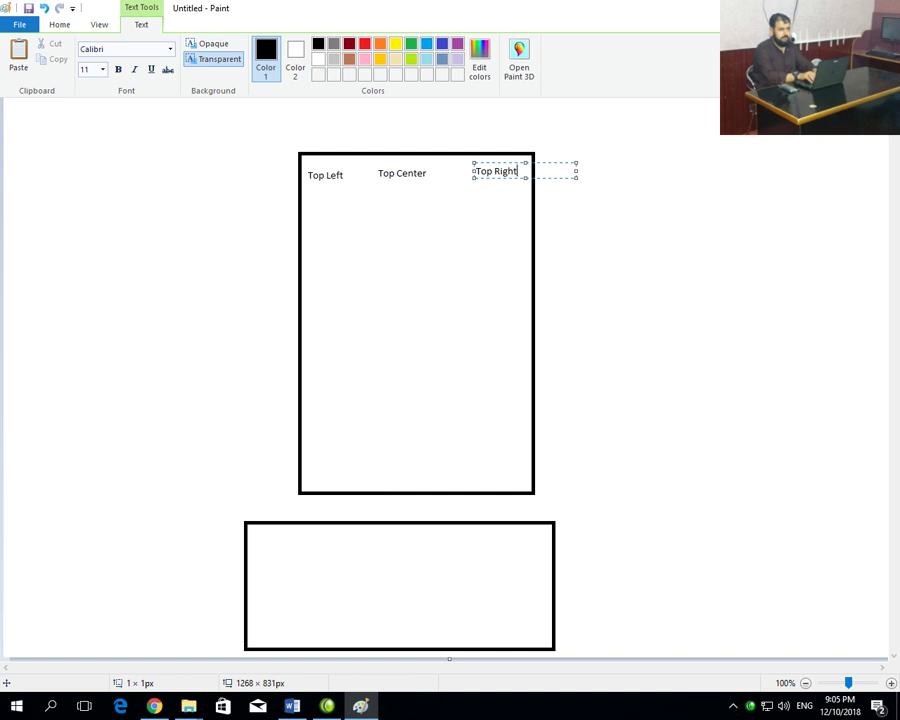
{"action": "left_click", "coordinate": [472, 247]}
{"action": "left_click", "coordinate": [236, 58]}
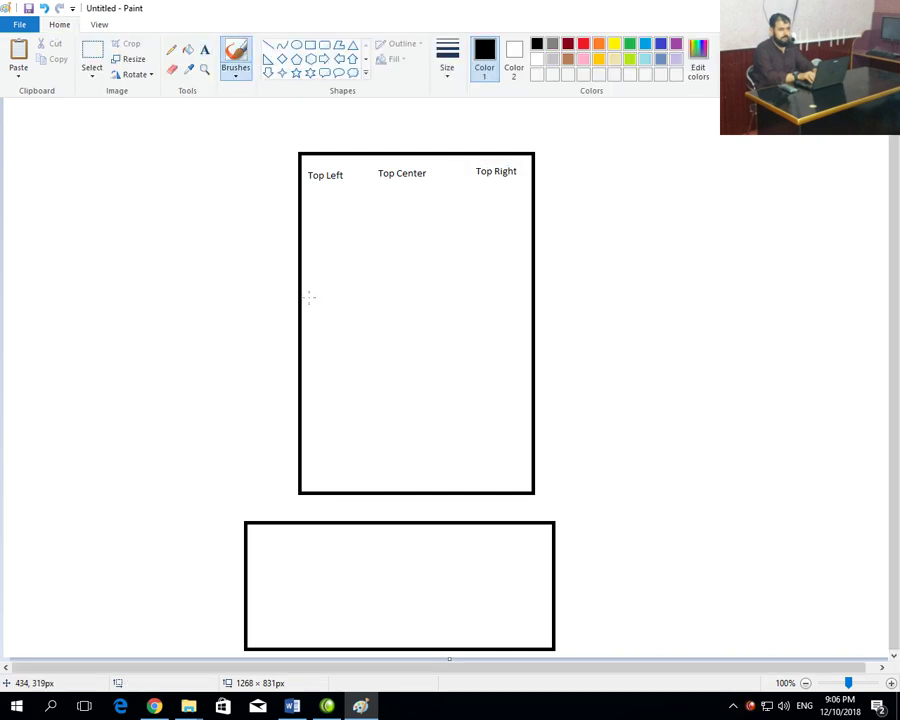
- Handwrite "ML", "MC" and "MR" across the middle of the tall rectangle and mark the positions along its lower edge
{"action": "left_click_drag", "start_coordinate": [322, 293], "coordinate": [332, 312]}
{"action": "left_click_drag", "start_coordinate": [390, 307], "coordinate": [413, 307]}
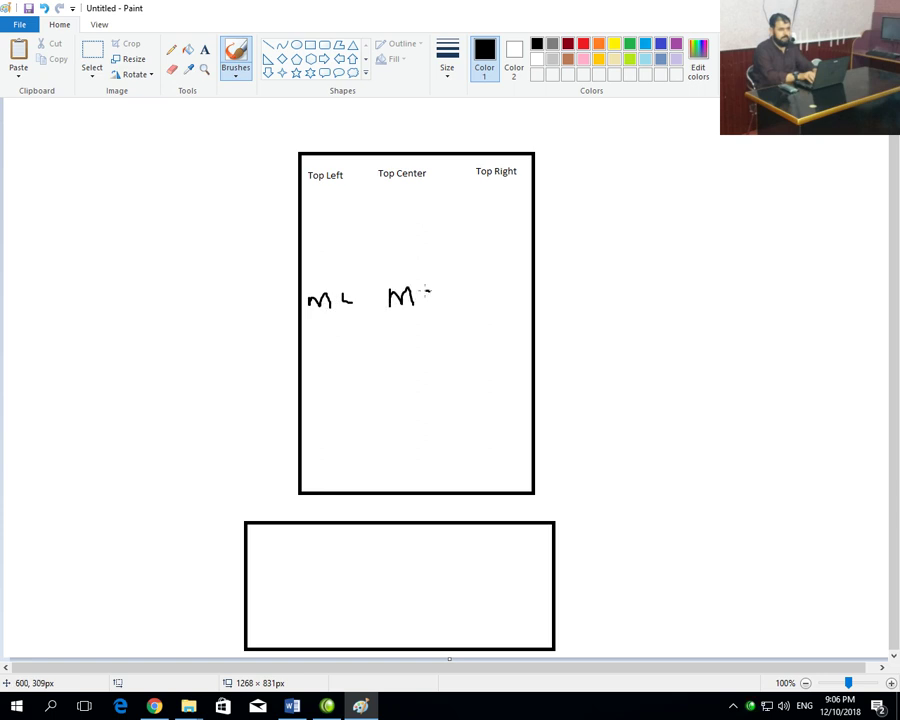
{"action": "left_click_drag", "start_coordinate": [471, 288], "coordinate": [520, 285]}
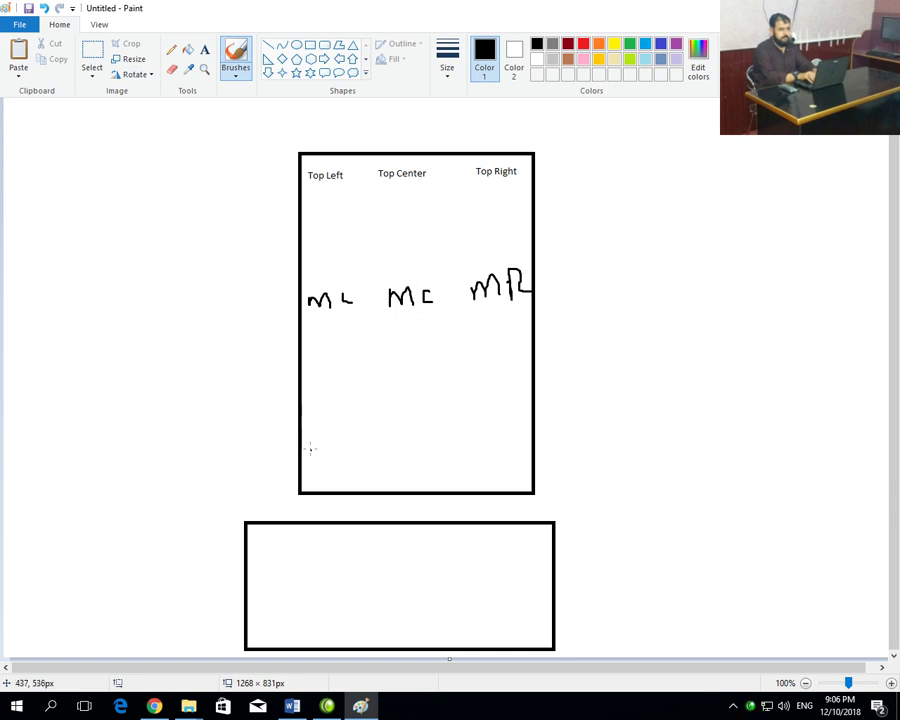
{"action": "mouse_move", "coordinate": [311, 462]}
{"action": "left_mouse_down"}
{"action": "mouse_move", "coordinate": [330, 452]}
{"action": "mouse_move", "coordinate": [409, 465]}
{"action": "left_mouse_up"}
{"action": "mouse_move", "coordinate": [471, 447]}
{"action": "left_mouse_down"}
{"action": "mouse_move", "coordinate": [474, 470]}
{"action": "mouse_move", "coordinate": [507, 460]}
{"action": "left_mouse_up"}
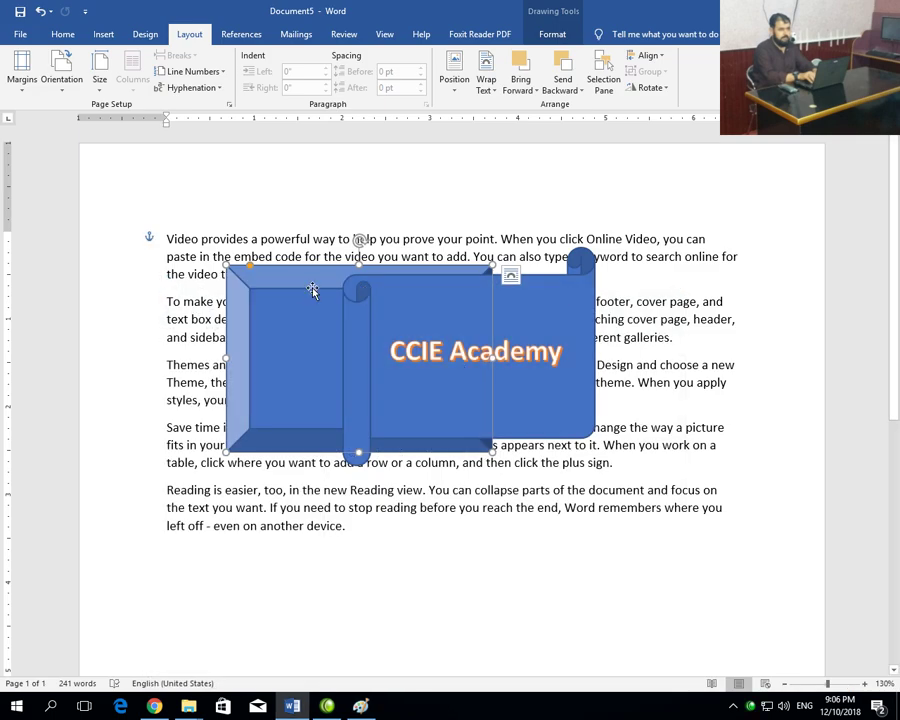
- Switch to the Word document and position the "CCIE Academy" scroll banner at the top center with square text wrapping
{"action": "left_click", "coordinate": [567, 280]}
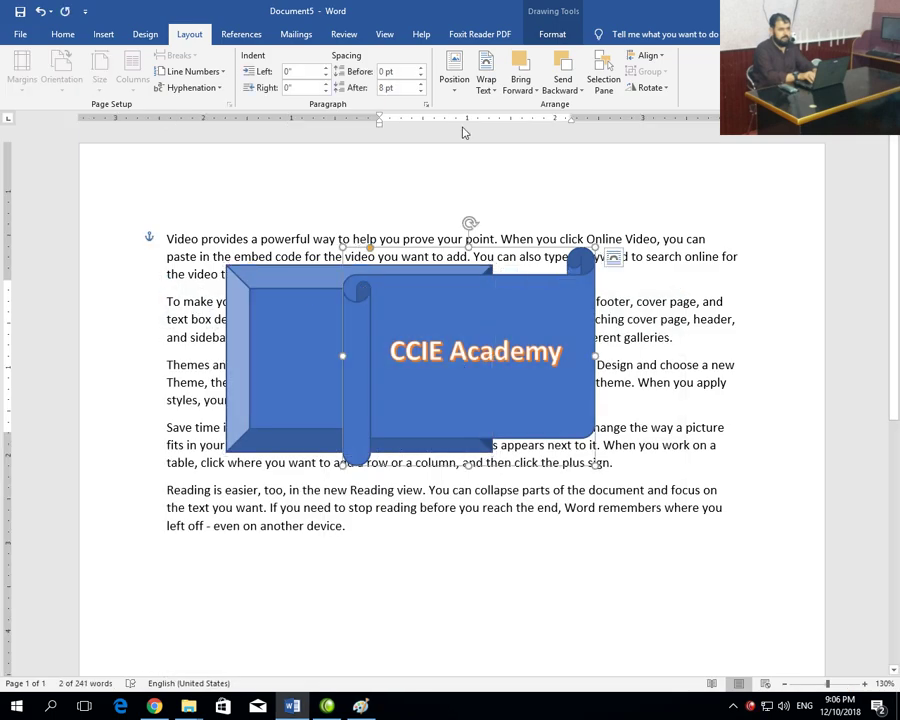
{"action": "left_click", "coordinate": [455, 94]}
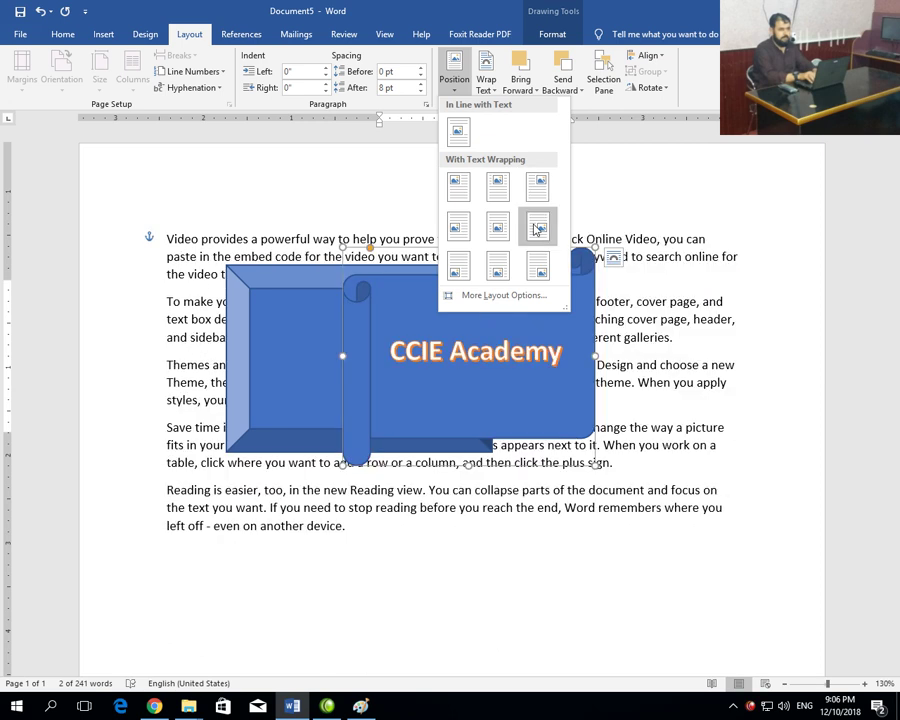
{"action": "key", "text": "Escape"}
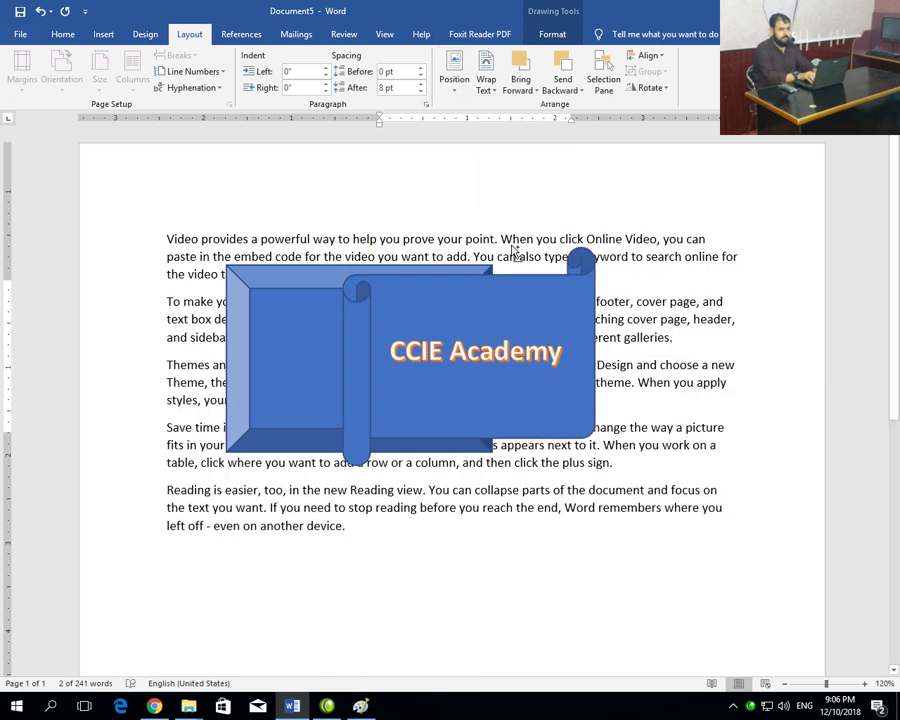
{"action": "scroll", "coordinate": [512, 251], "scroll_direction": "down", "scroll_amount": 6}
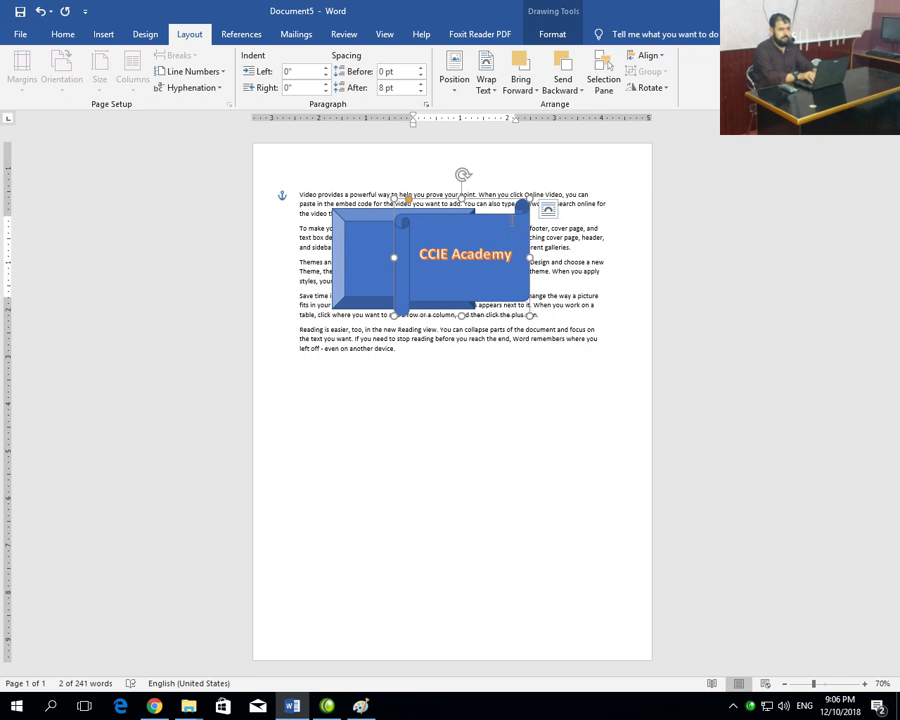
{"action": "left_click", "coordinate": [455, 94]}
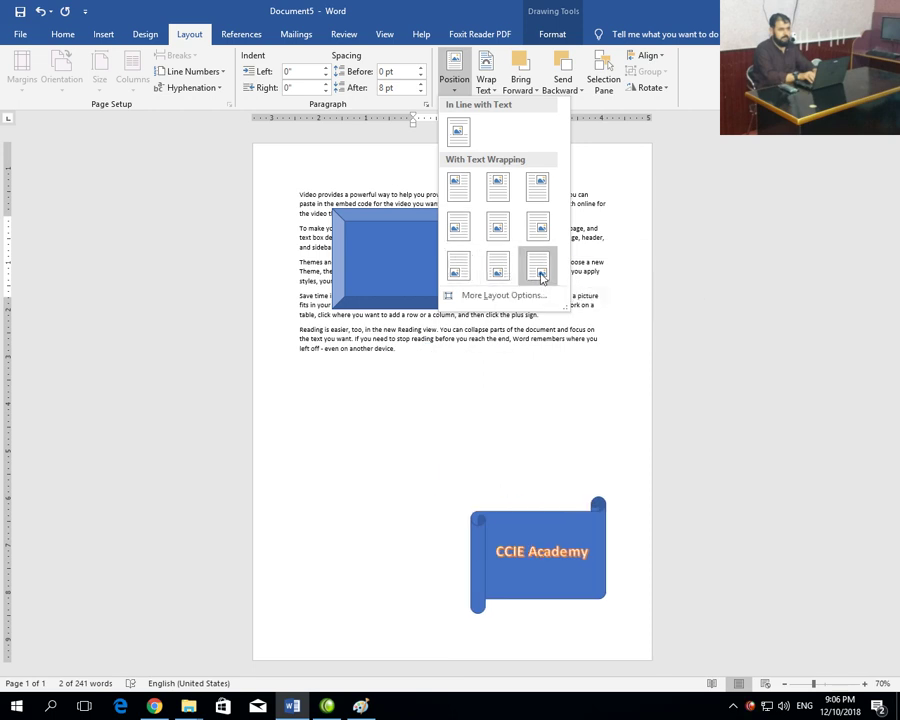
{"action": "left_click", "coordinate": [492, 195]}
{"action": "left_click", "coordinate": [526, 237]}
{"action": "scroll", "coordinate": [530, 235], "scroll_direction": "up", "scroll_amount": 4}
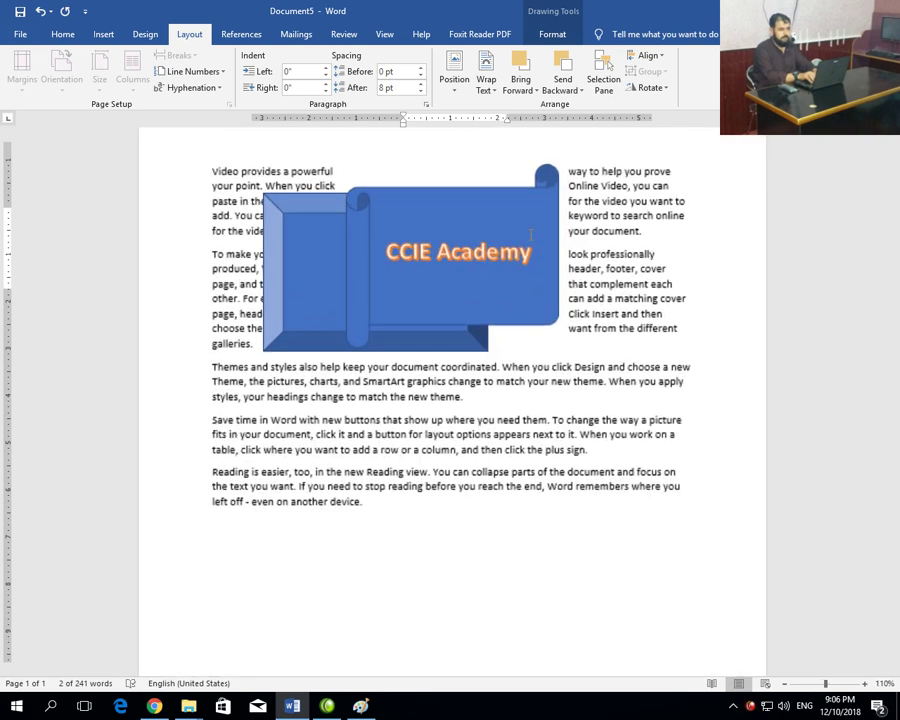
{"action": "scroll", "coordinate": [530, 235], "scroll_direction": "up", "scroll_amount": 2}
{"action": "left_click", "coordinate": [530, 235]}
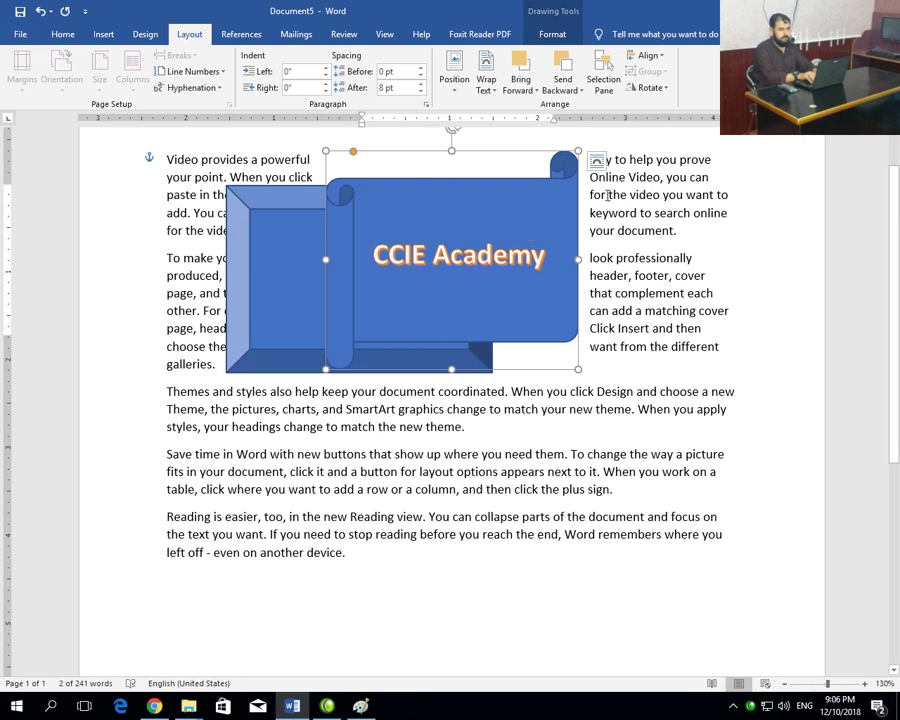
- Set the text wrapping of the scroll banner to Behind Text
{"action": "left_click", "coordinate": [494, 89]}
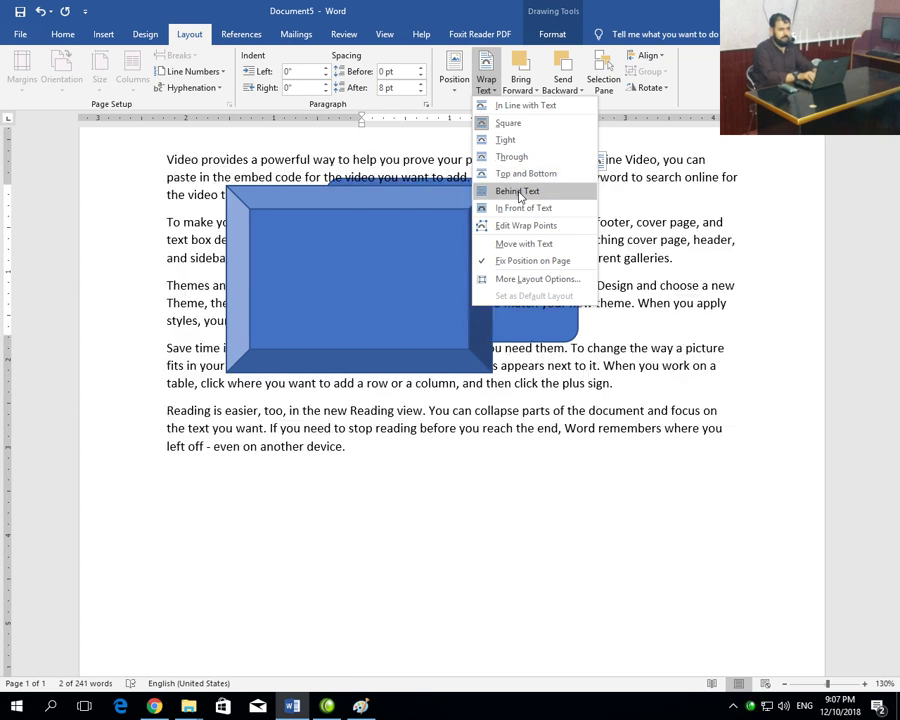
{"action": "left_click", "coordinate": [517, 192]}
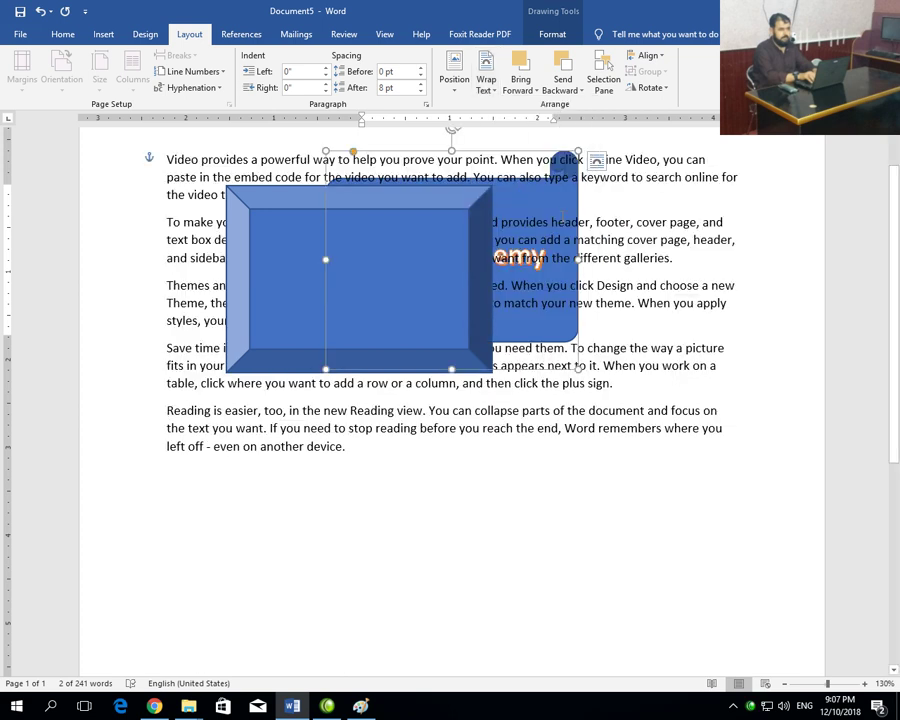
{"action": "left_click", "coordinate": [454, 82]}
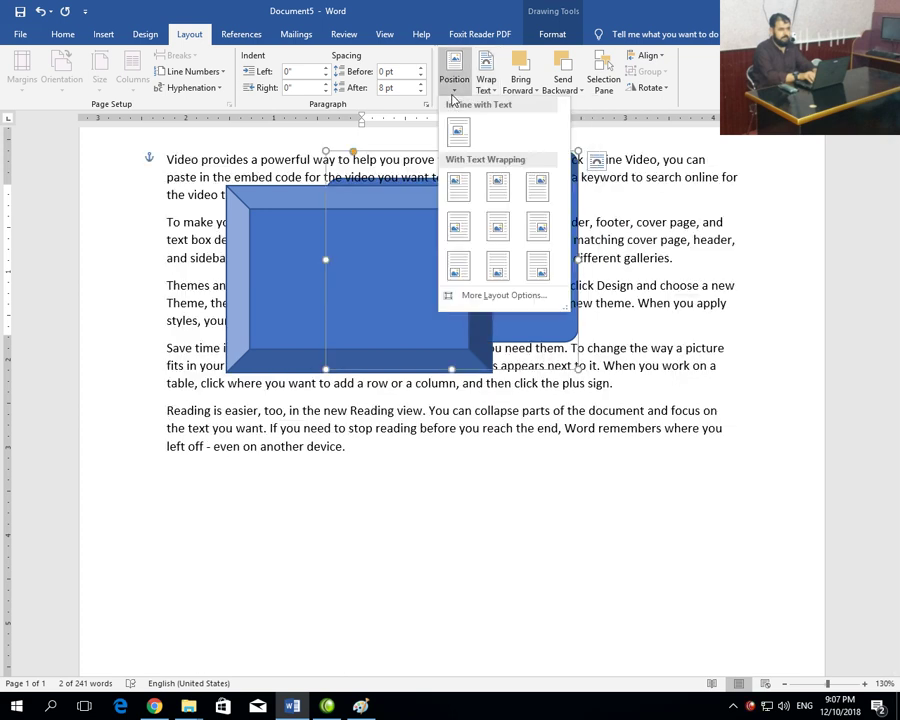
{"action": "left_click", "coordinate": [495, 90]}
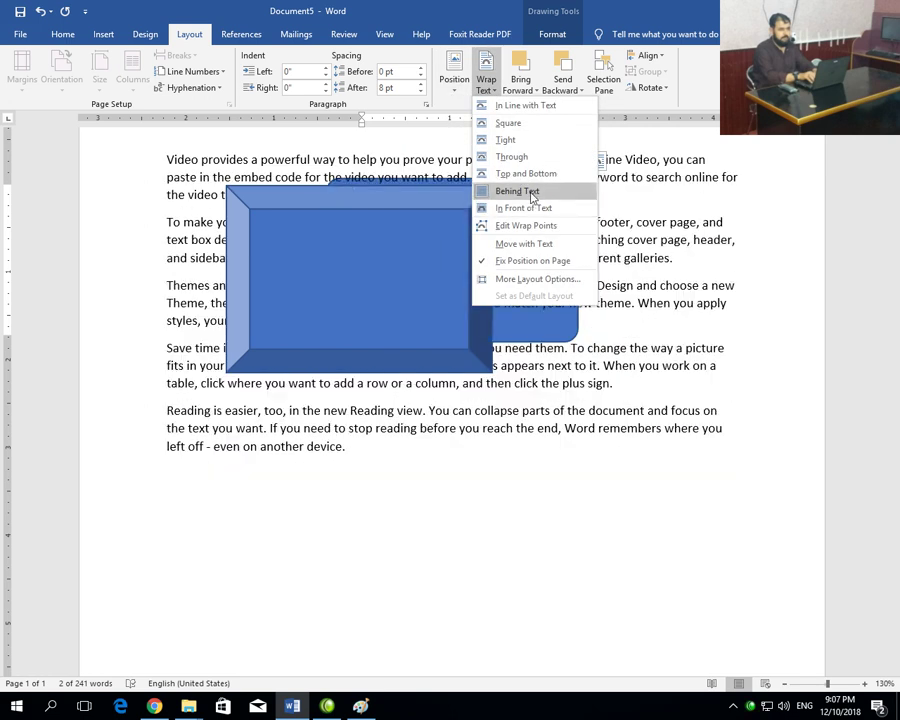
{"action": "left_click", "coordinate": [531, 192]}
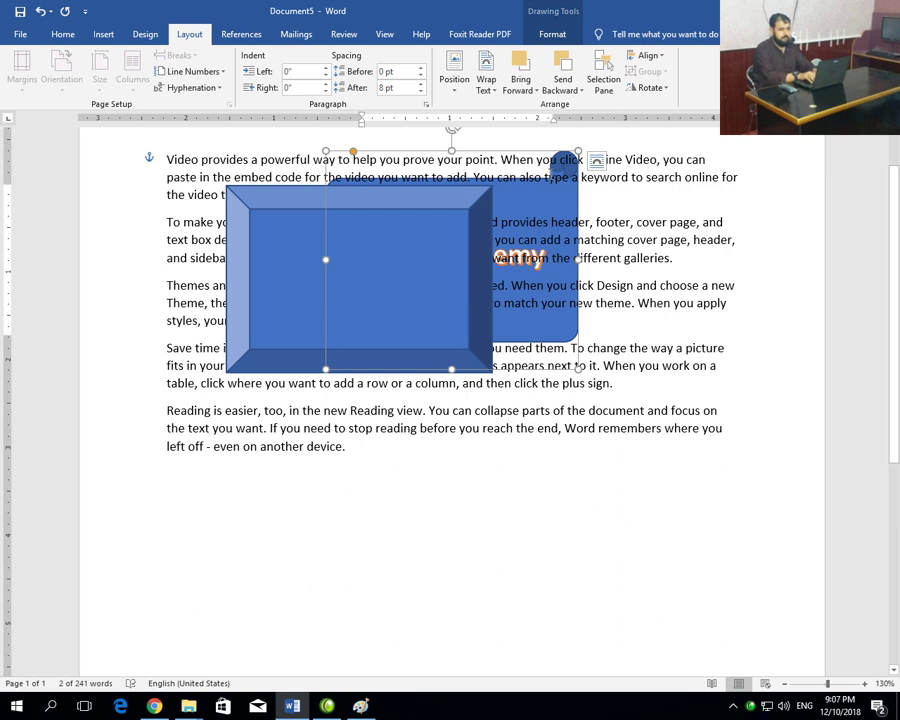
- Bring the scroll banner in front of the text and send it back behind the text
{"action": "left_click", "coordinate": [521, 88]}
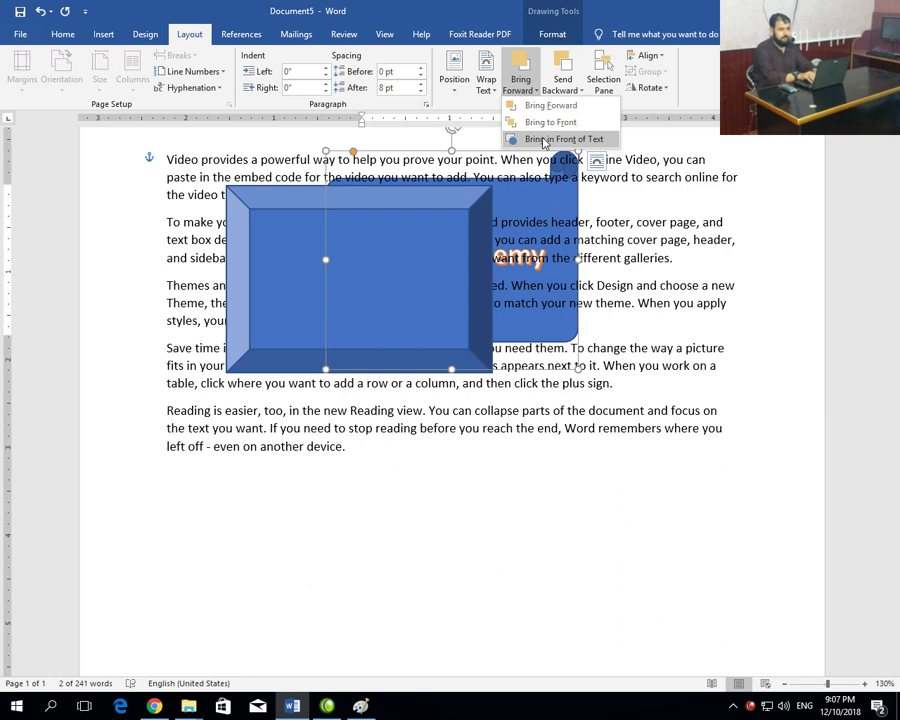
{"action": "left_click", "coordinate": [545, 140]}
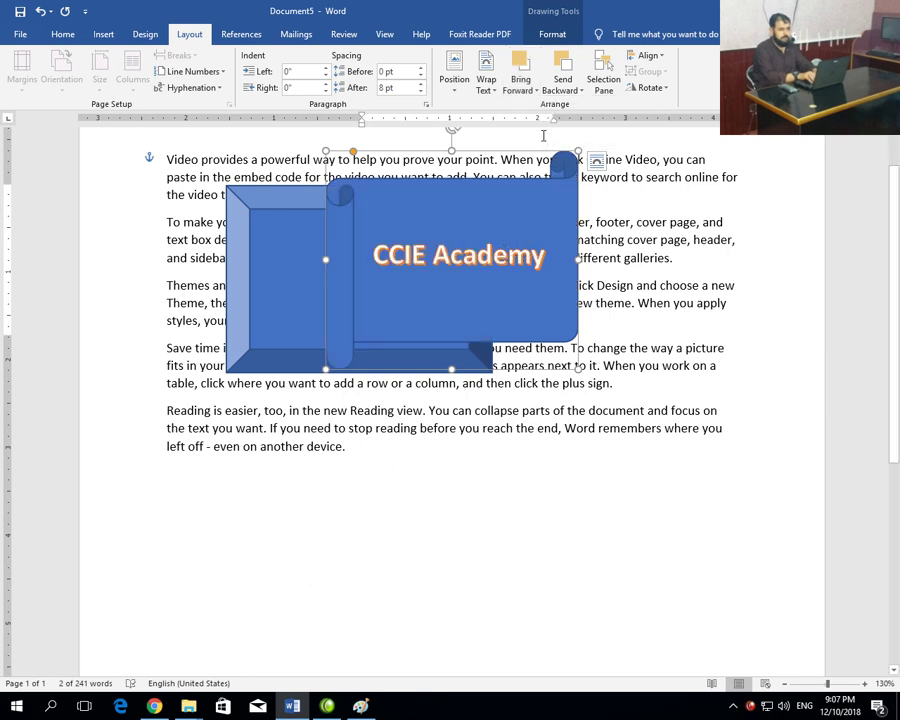
{"action": "left_click", "coordinate": [566, 88]}
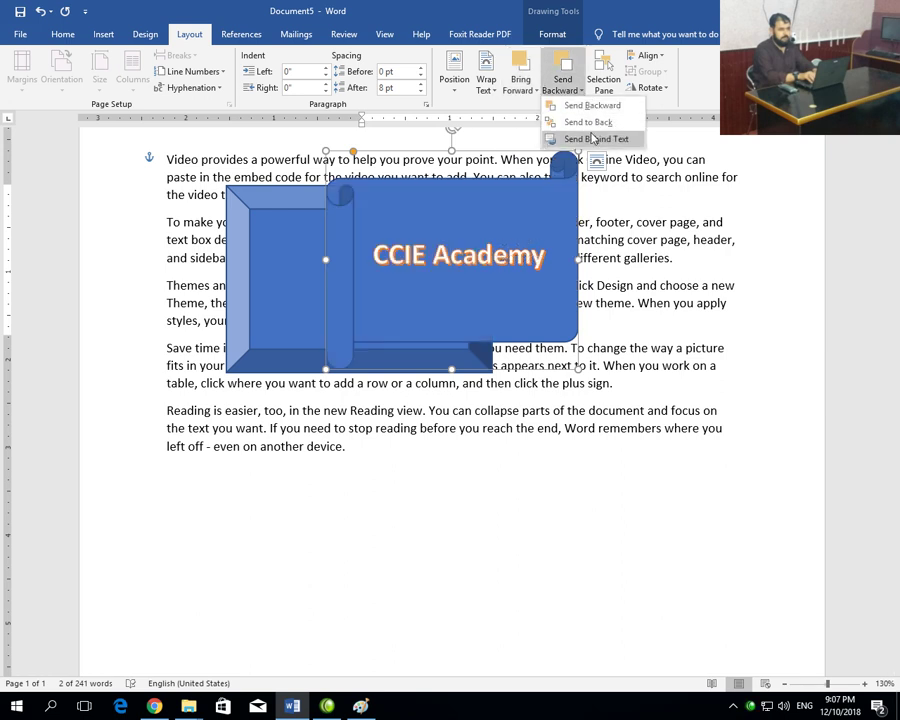
{"action": "left_click", "coordinate": [594, 140]}
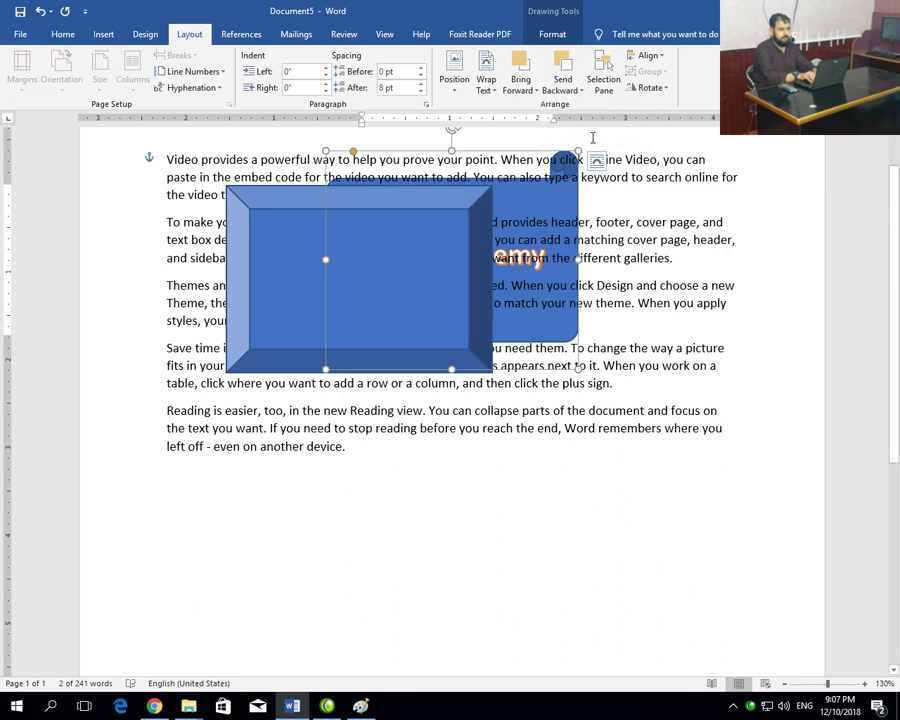
- Set the scroll banner to Move with Text and bring it forward in front of the text
{"action": "left_click", "coordinate": [492, 90]}
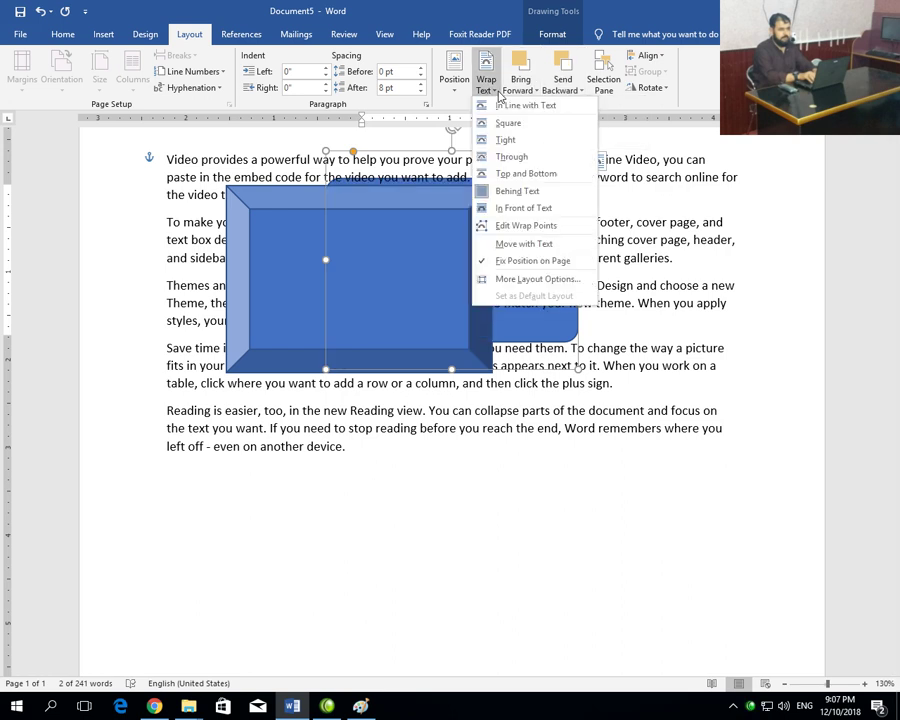
{"action": "left_click", "coordinate": [518, 243]}
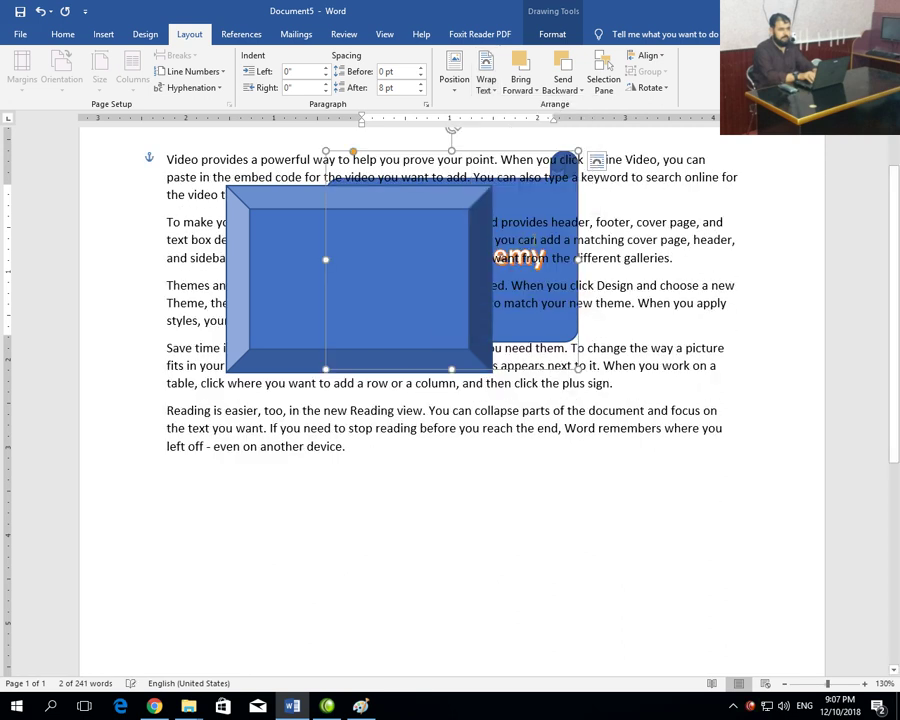
{"action": "left_click", "coordinate": [536, 91]}
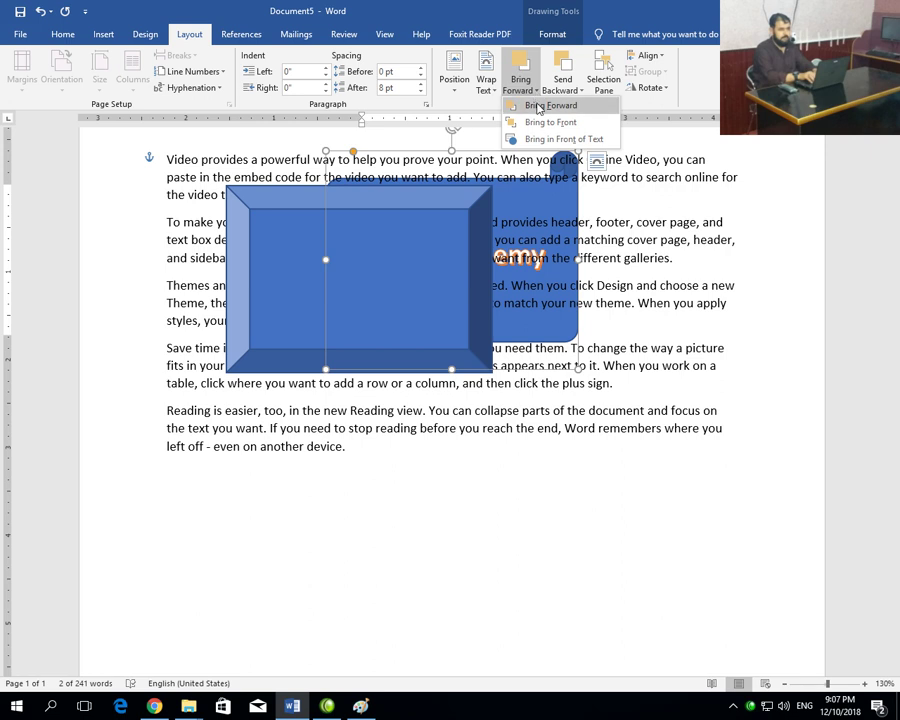
{"action": "left_click", "coordinate": [545, 105]}
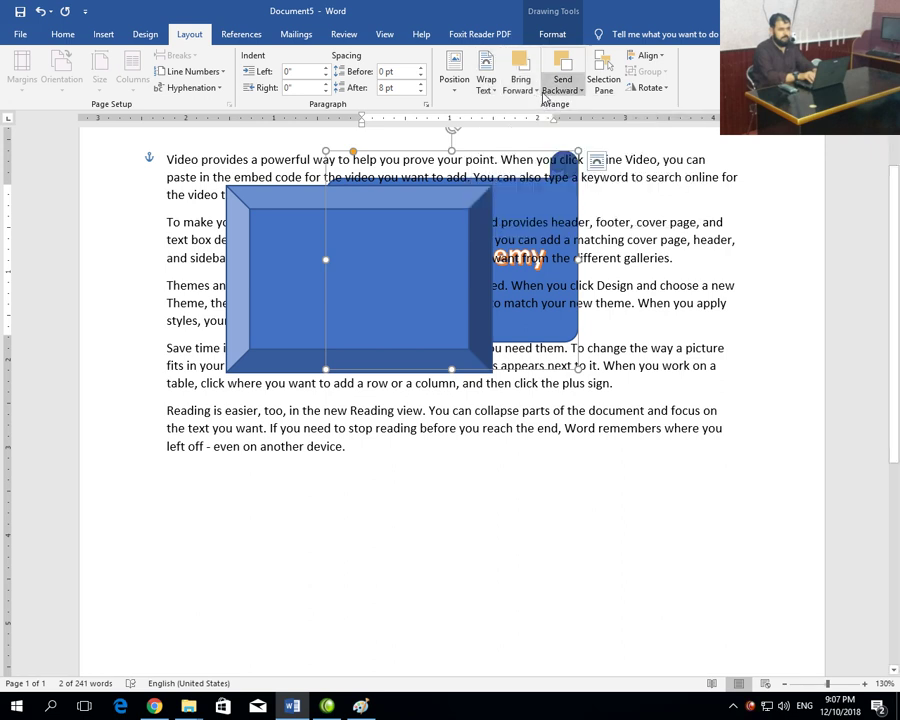
{"action": "left_click", "coordinate": [536, 91]}
{"action": "left_click", "coordinate": [560, 139]}
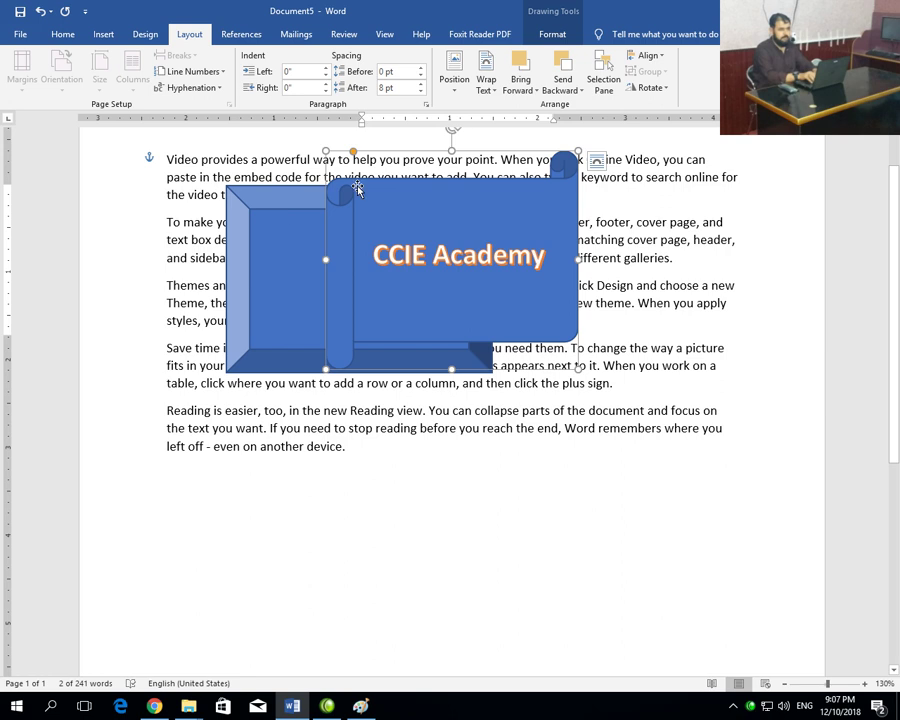
- Send the scroll banner backward behind the bevelled rectangle, and return it with Bring to Front
{"action": "left_click", "coordinate": [581, 91]}
{"action": "left_click", "coordinate": [582, 103]}
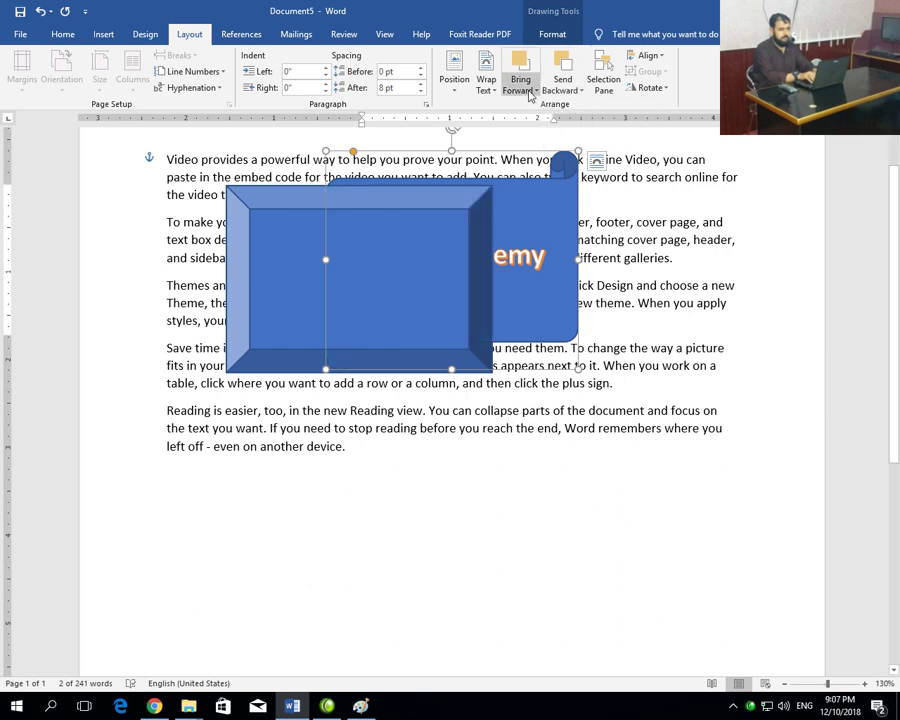
{"action": "left_click", "coordinate": [537, 91]}
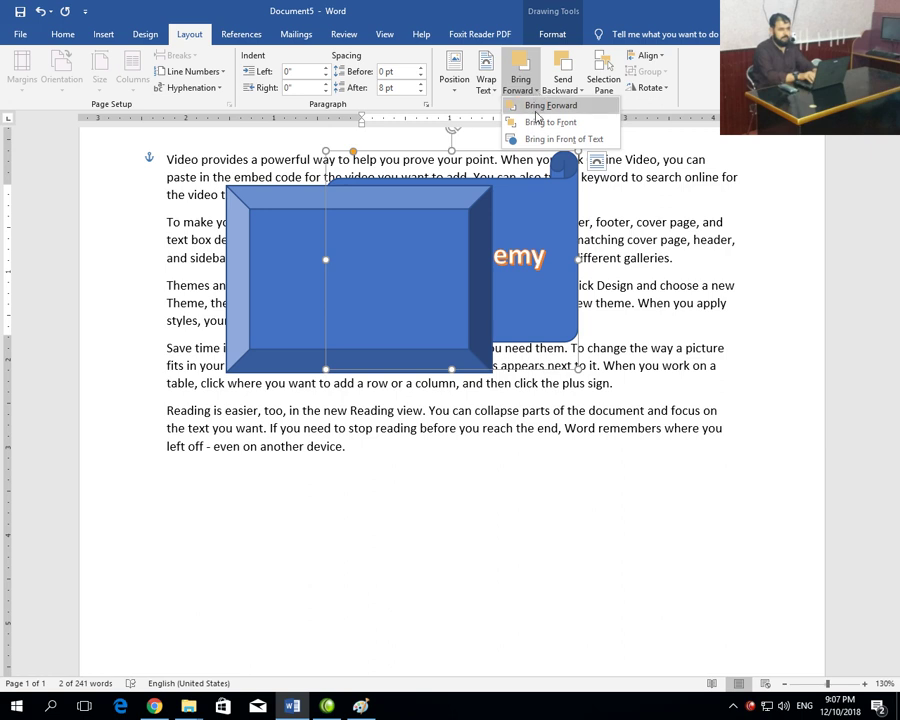
{"action": "left_click", "coordinate": [538, 122]}
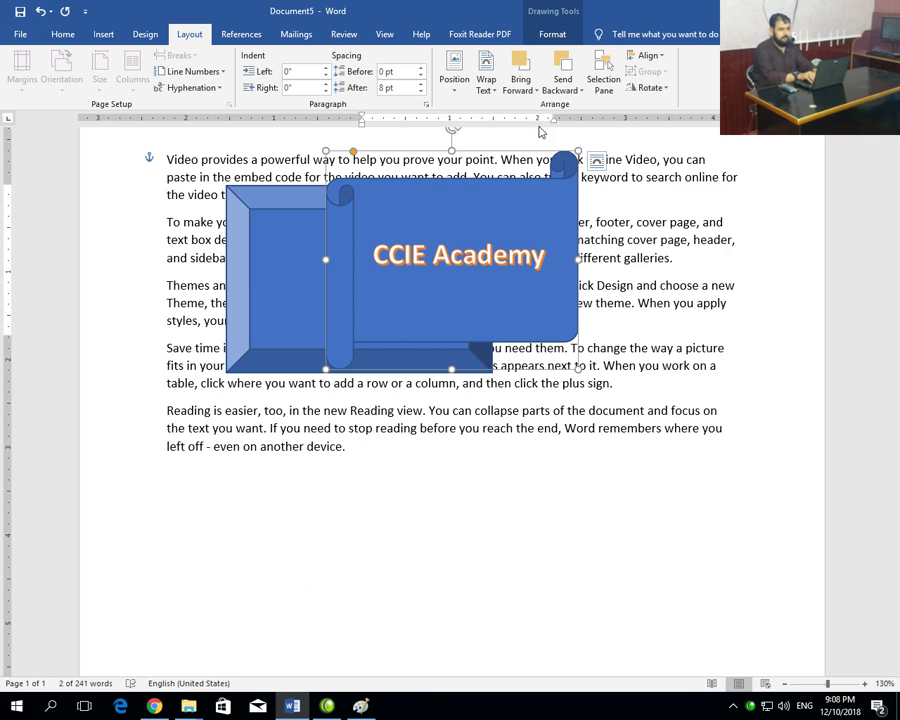
- Open the Selection Pane, hide all shapes on the page and show them all again
{"action": "left_click", "coordinate": [601, 85]}
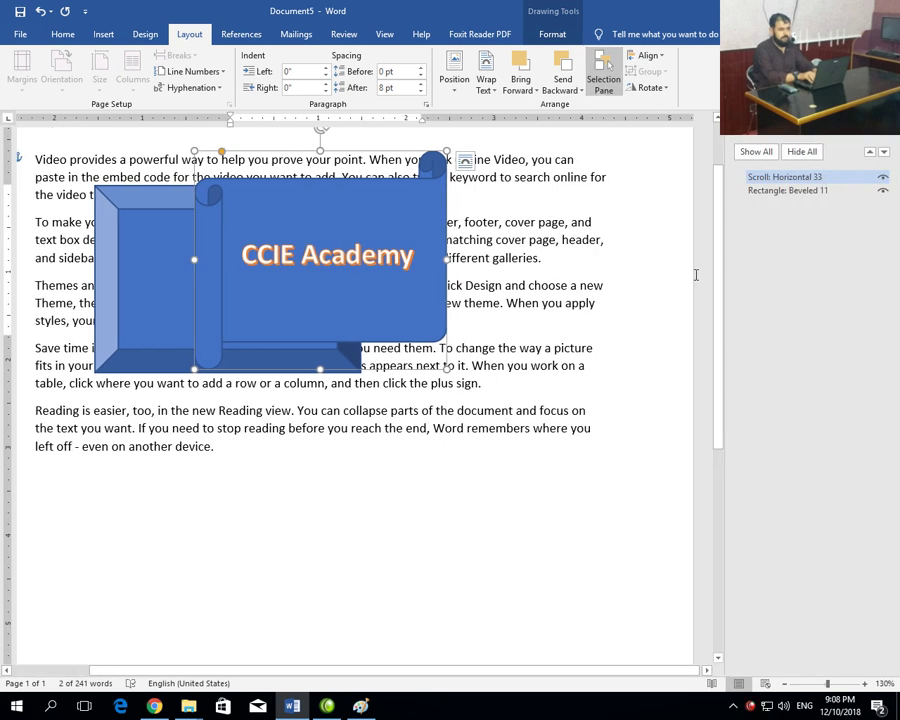
{"action": "left_click", "coordinate": [801, 151]}
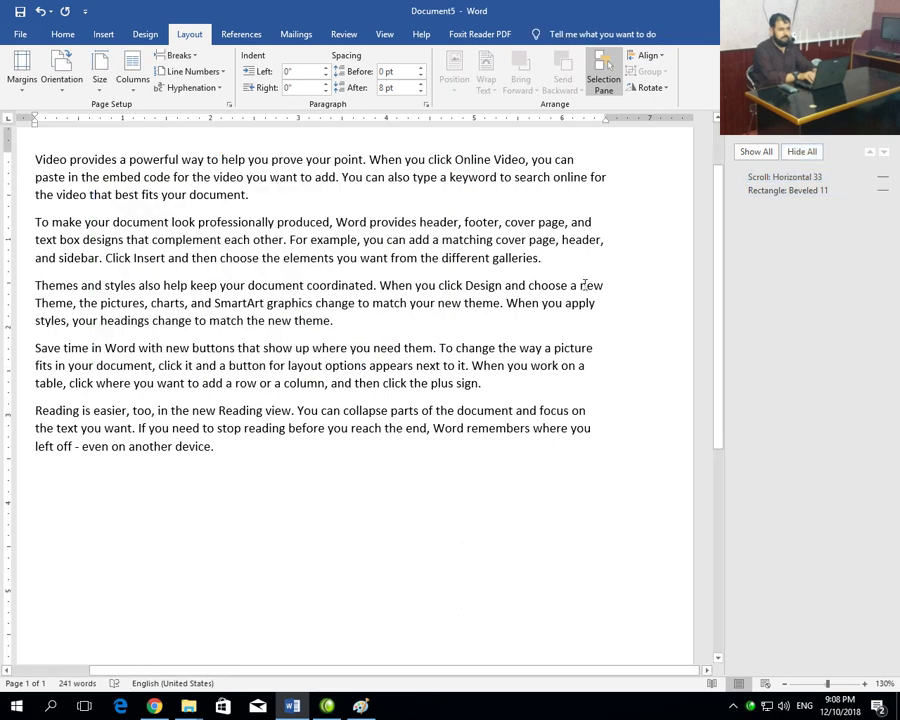
{"action": "left_click", "coordinate": [756, 151]}
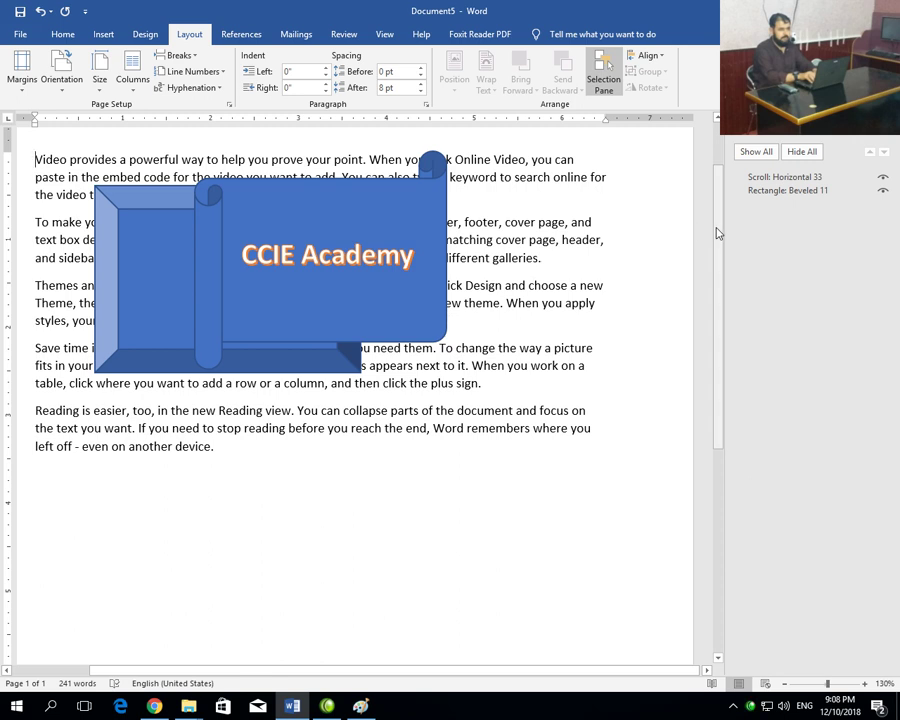
- Hide the horizontal scroll and the bevelled rectangle individually, and make each one visible again
{"action": "left_click", "coordinate": [882, 179]}
{"action": "left_click", "coordinate": [883, 191]}
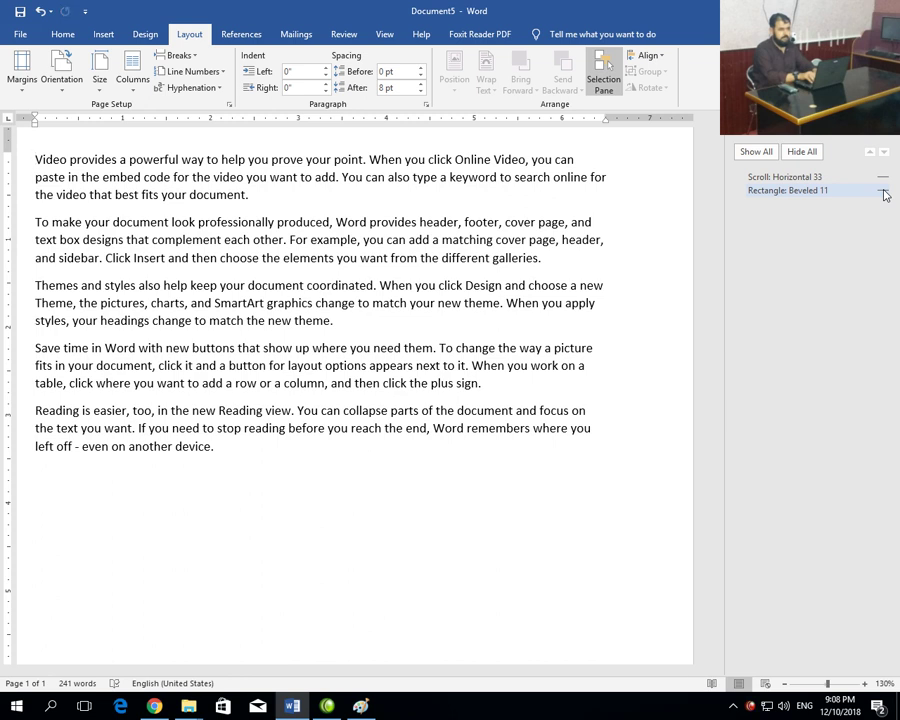
{"action": "left_click", "coordinate": [883, 192]}
{"action": "left_click", "coordinate": [882, 178]}
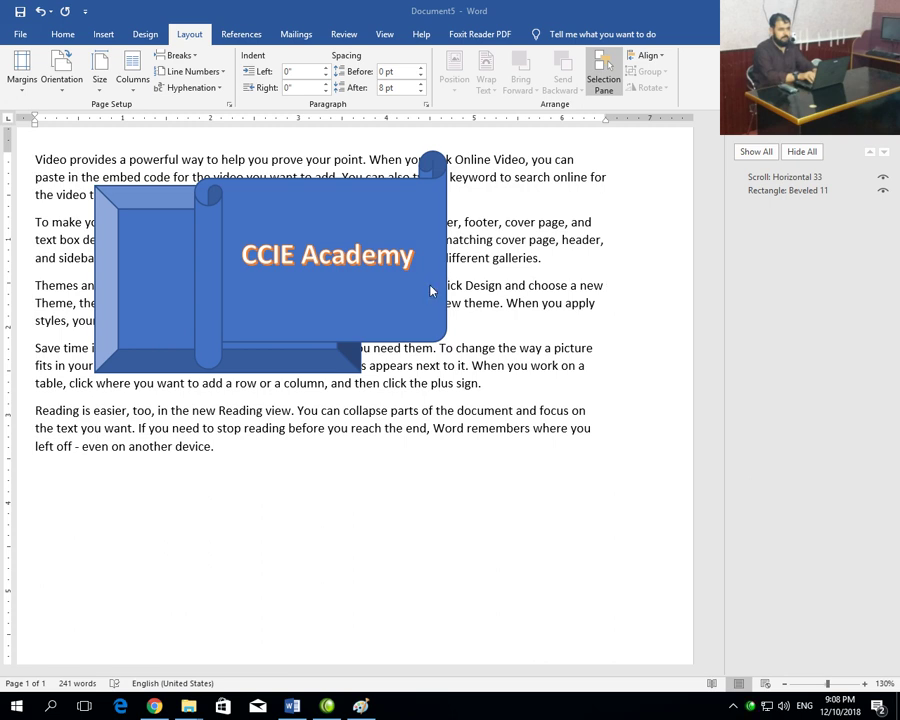
- Move the scroll banner down and to the right, clear of the bevelled rectangle
{"action": "left_click", "coordinate": [420, 317]}
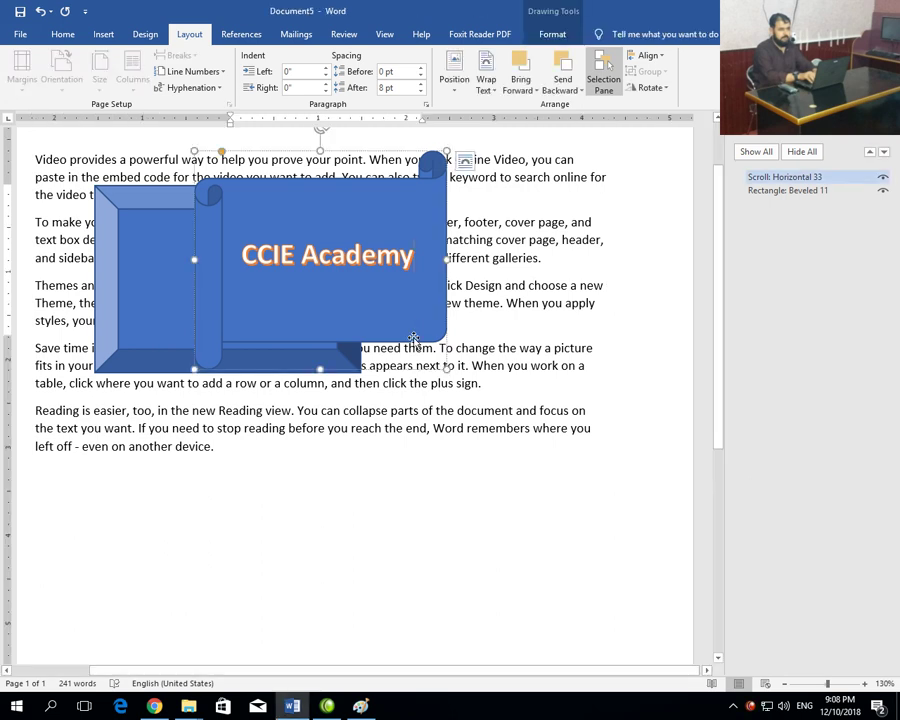
{"action": "left_click", "coordinate": [416, 340]}
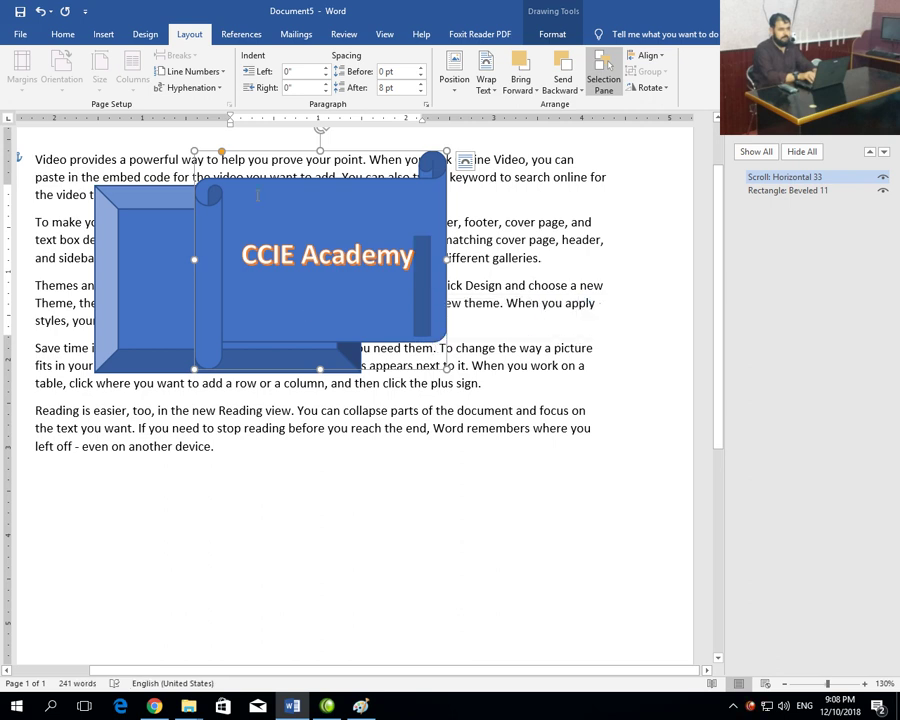
{"action": "left_click_drag", "start_coordinate": [269, 155], "coordinate": [485, 243]}
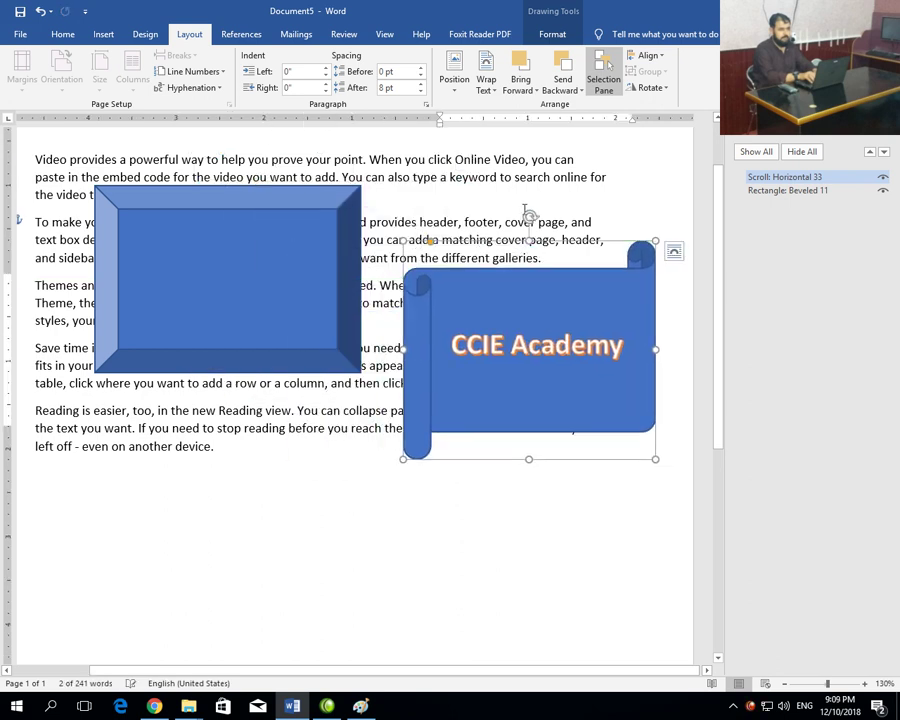
- Align the scroll banner to the page margins, first with Align Left and again with Align Center
{"action": "left_click", "coordinate": [648, 55]}
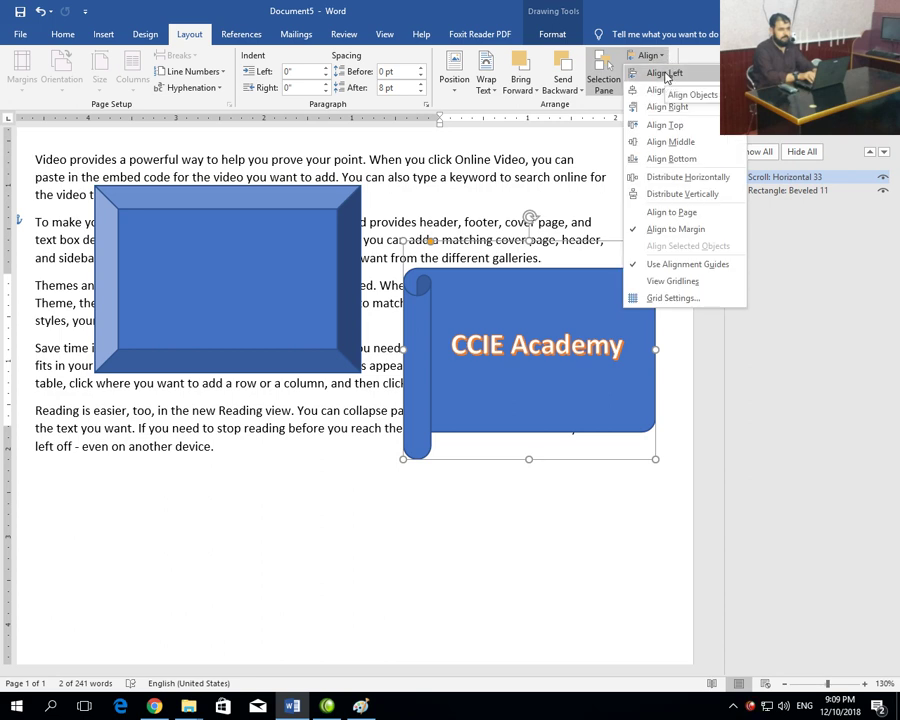
{"action": "left_click", "coordinate": [665, 74]}
{"action": "left_click", "coordinate": [648, 55]}
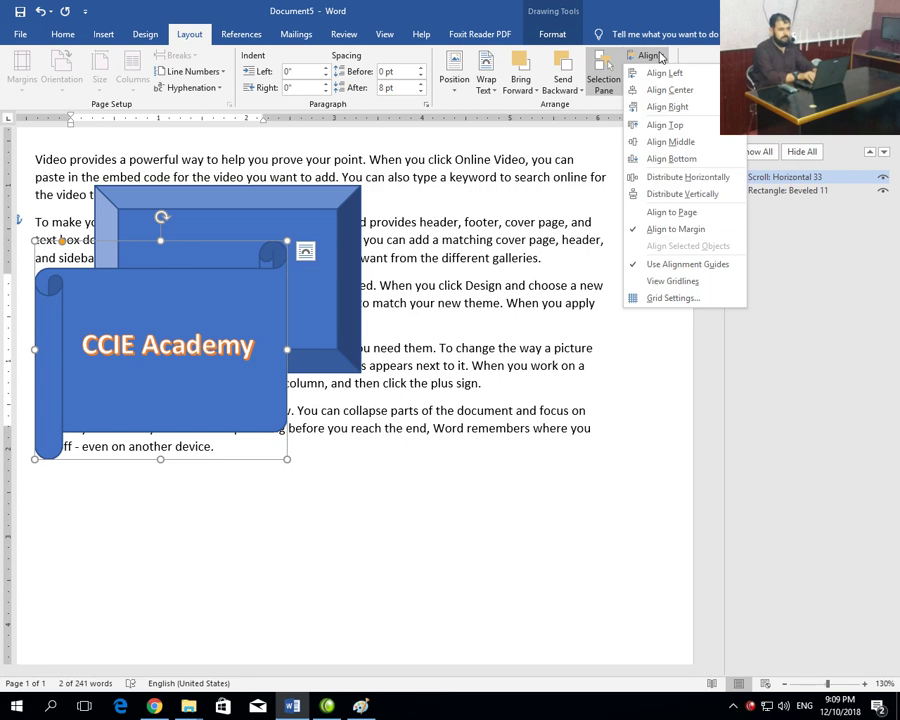
{"action": "left_click", "coordinate": [667, 90]}
{"action": "left_click", "coordinate": [648, 55]}
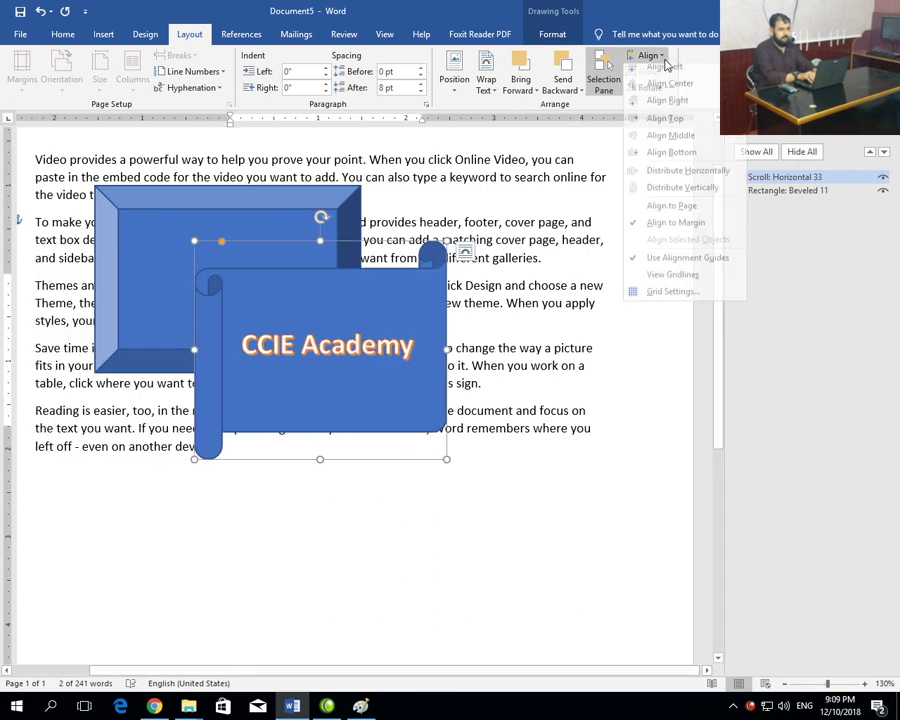
{"action": "left_click", "coordinate": [667, 97]}
- Distribute the scroll banner vertically and horizontally, and move it back up beside the bevelled rectangle, slightly overlapping its edge
{"action": "left_click", "coordinate": [648, 55]}
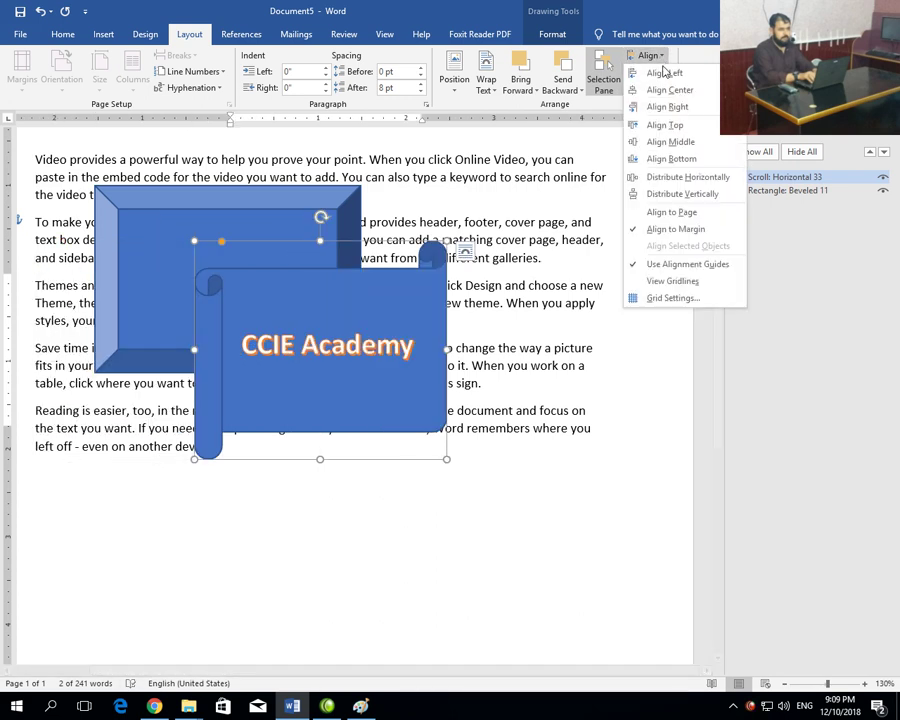
{"action": "left_click", "coordinate": [687, 196]}
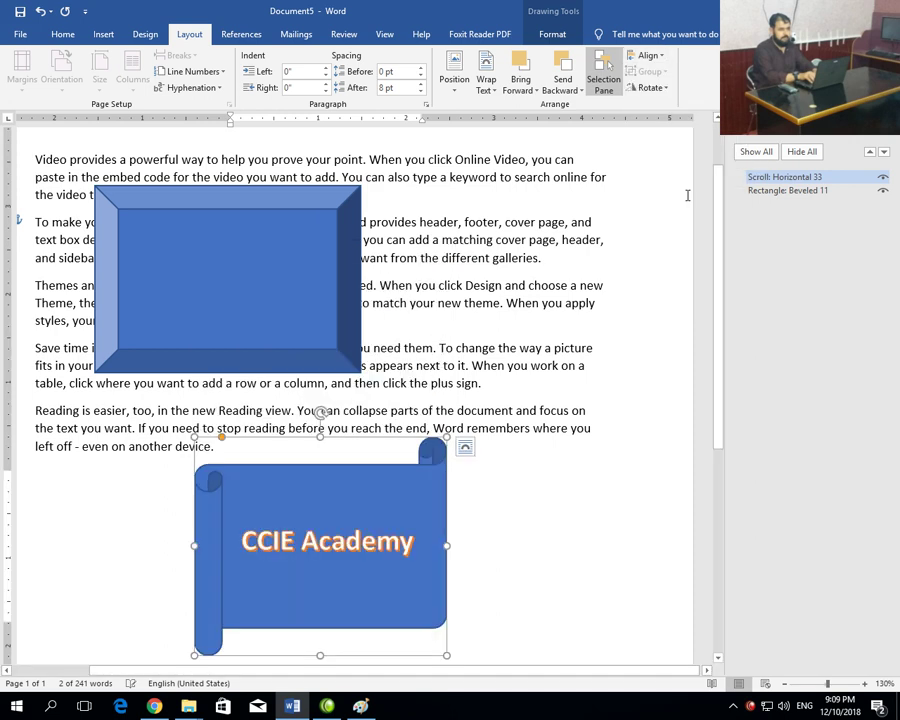
{"action": "left_click", "coordinate": [648, 55]}
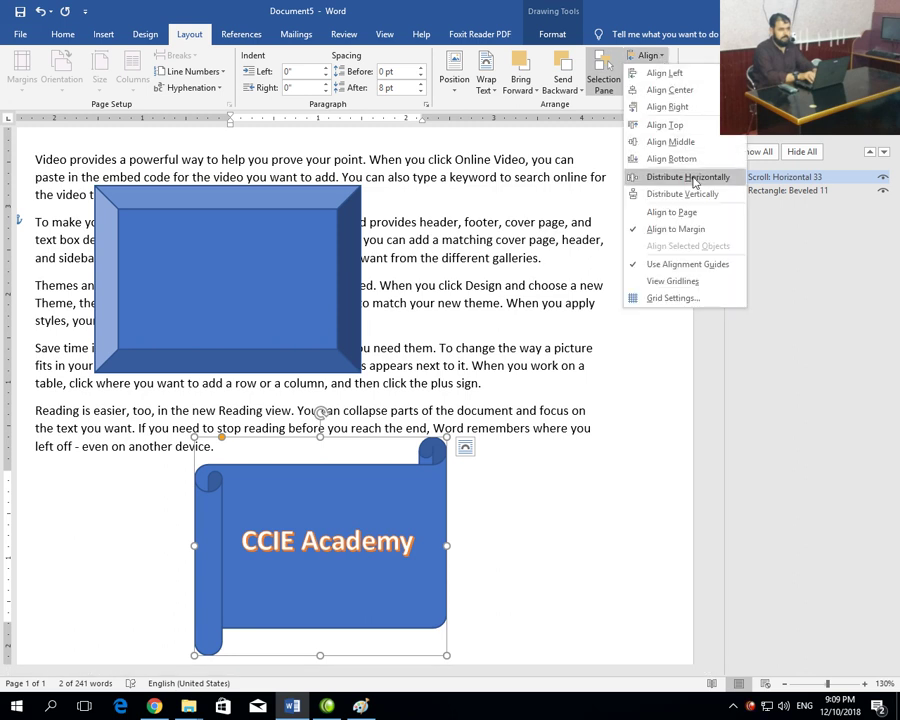
{"action": "left_click", "coordinate": [690, 177]}
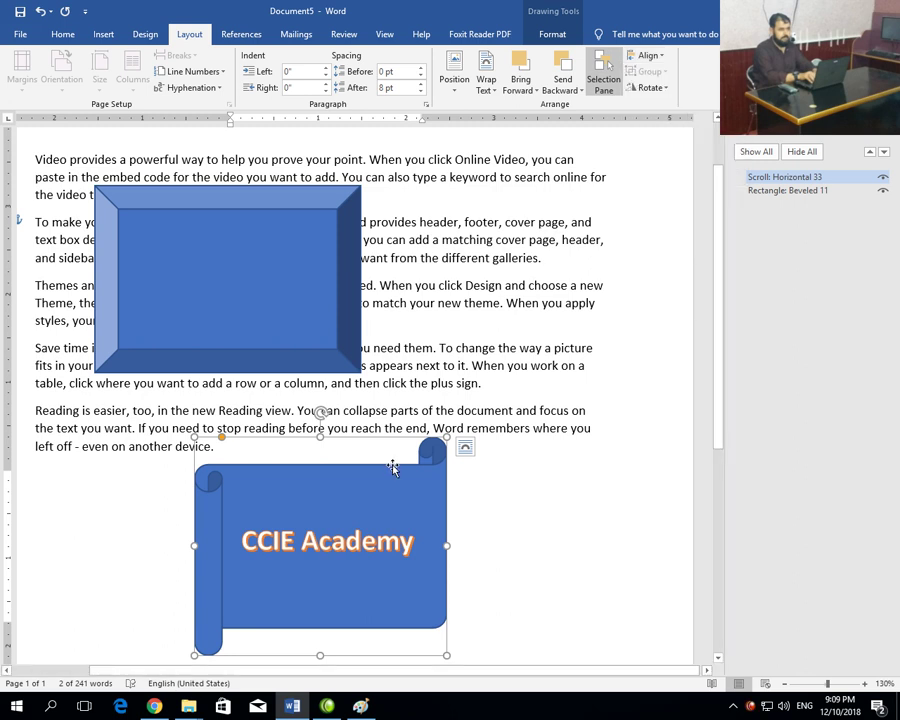
{"action": "left_click_drag", "start_coordinate": [327, 540], "coordinate": [478, 305]}
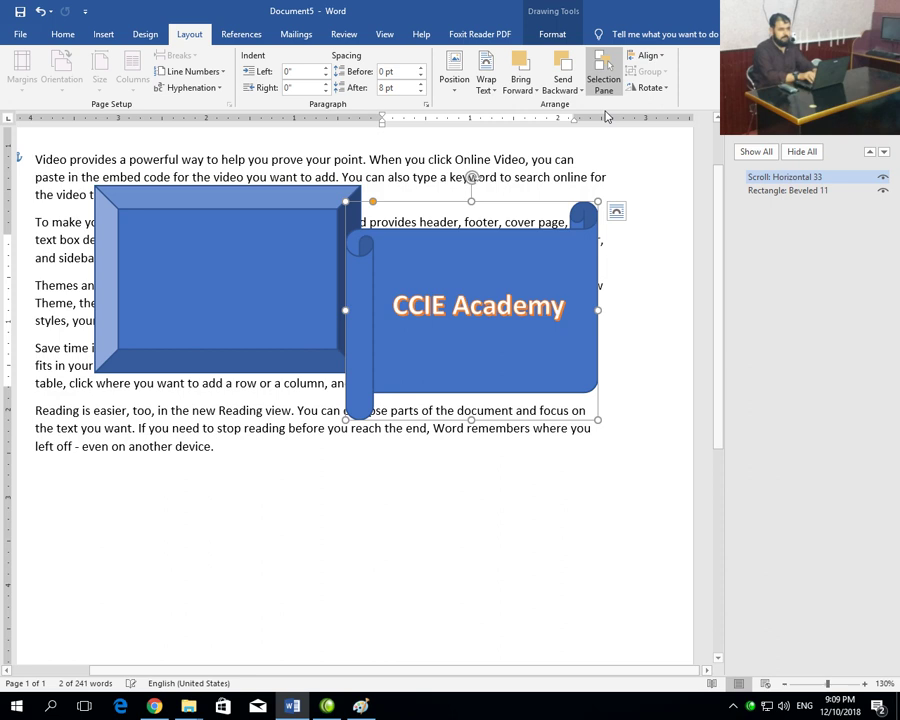
- Flip the scroll banner horizontally and deselect it
{"action": "left_click", "coordinate": [660, 89]}
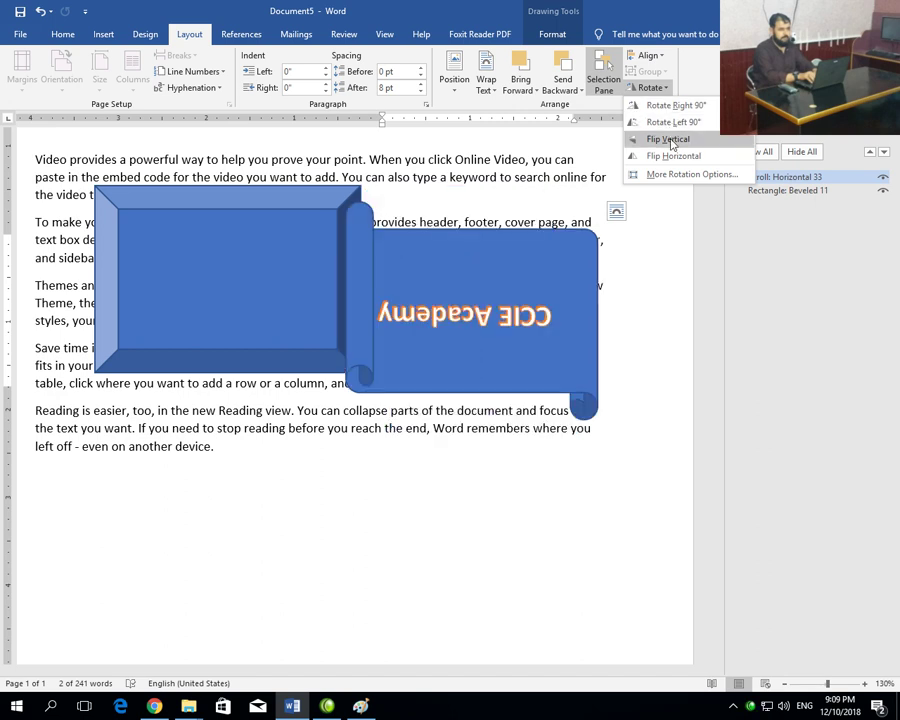
{"action": "left_click", "coordinate": [671, 158]}
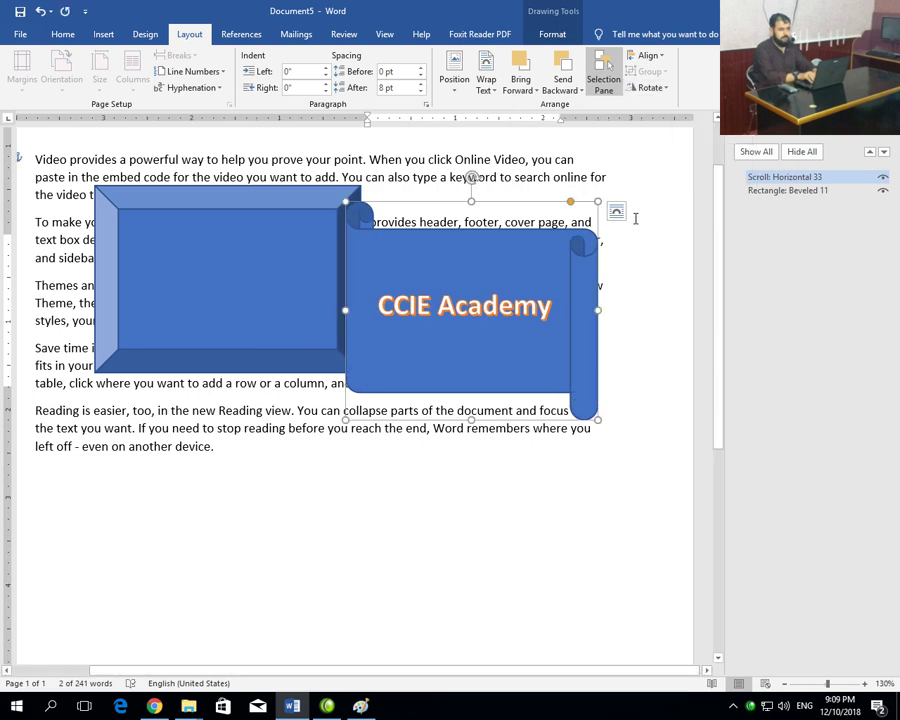
{"action": "left_click", "coordinate": [633, 183]}
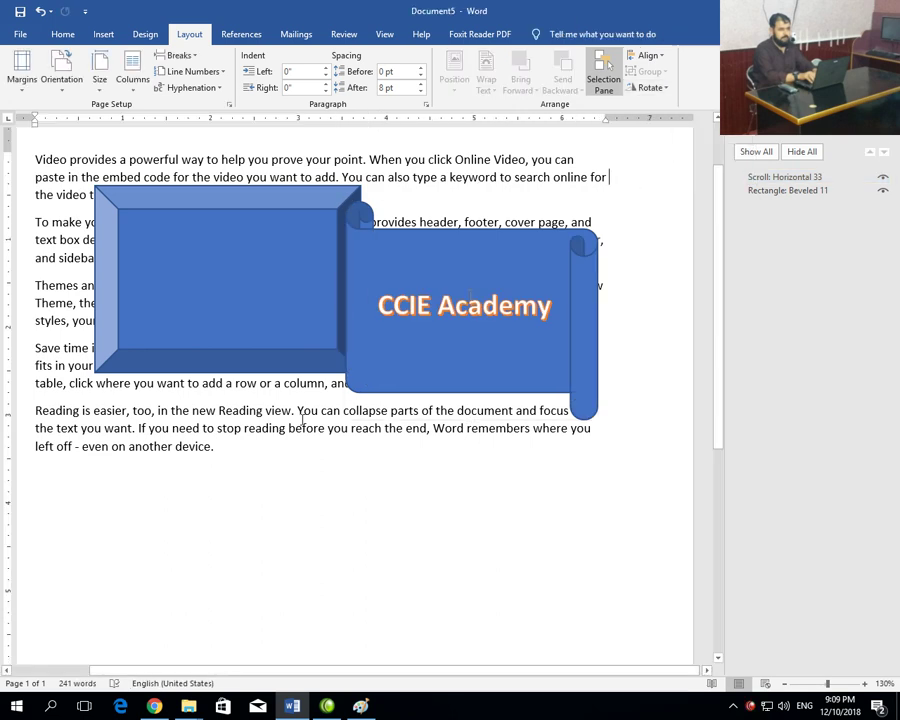
- Search Bing images for "computer" and insert the picture of a desktop computer with speakers at the end of the last paragraph
{"action": "left_click", "coordinate": [103, 36]}
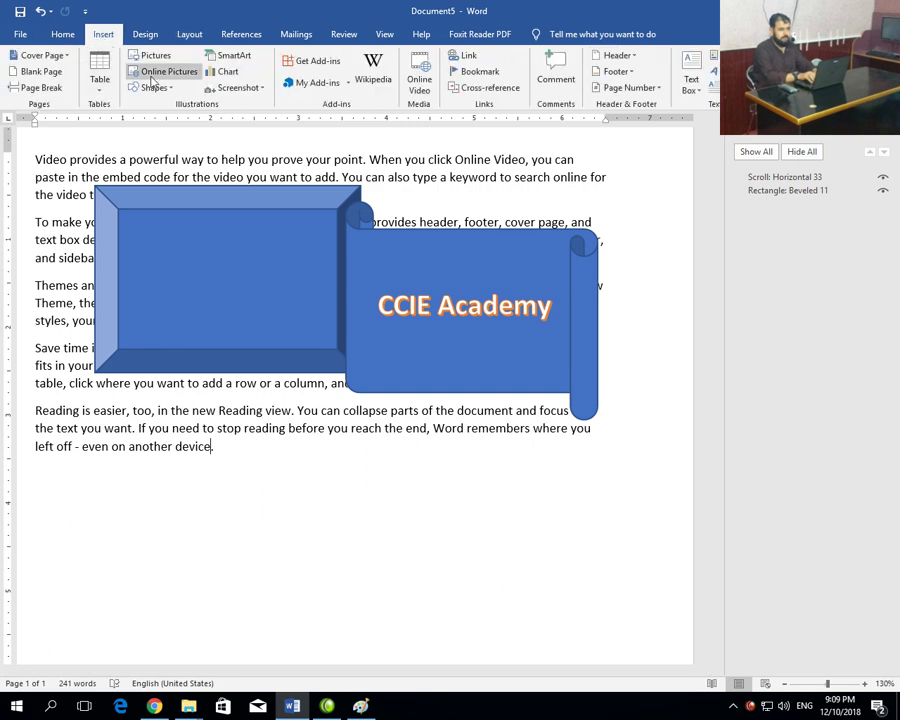
{"action": "left_click", "coordinate": [160, 71]}
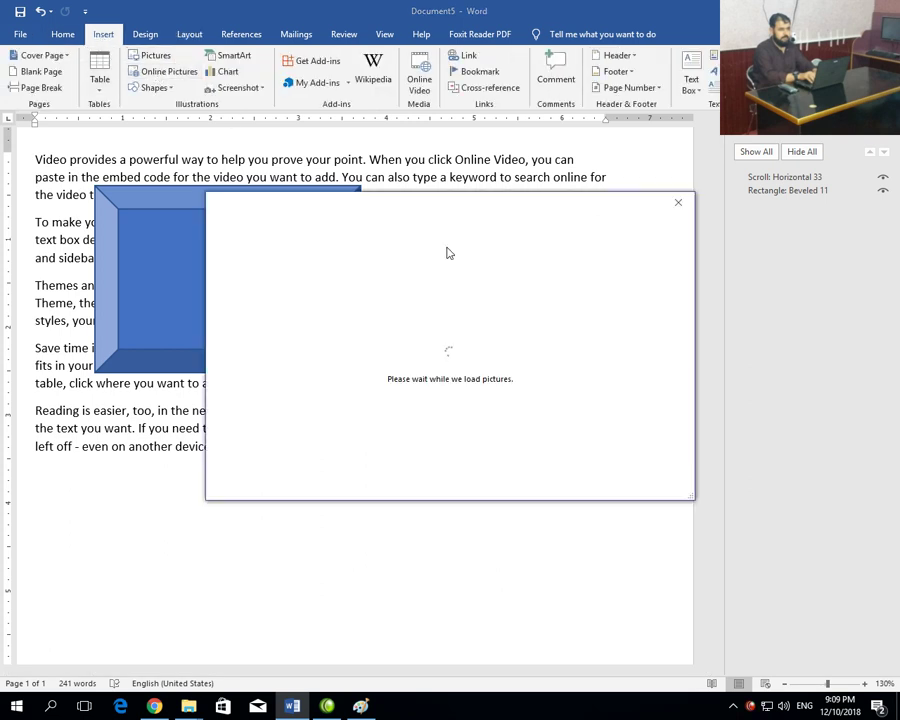
{"action": "left_click", "coordinate": [505, 272]}
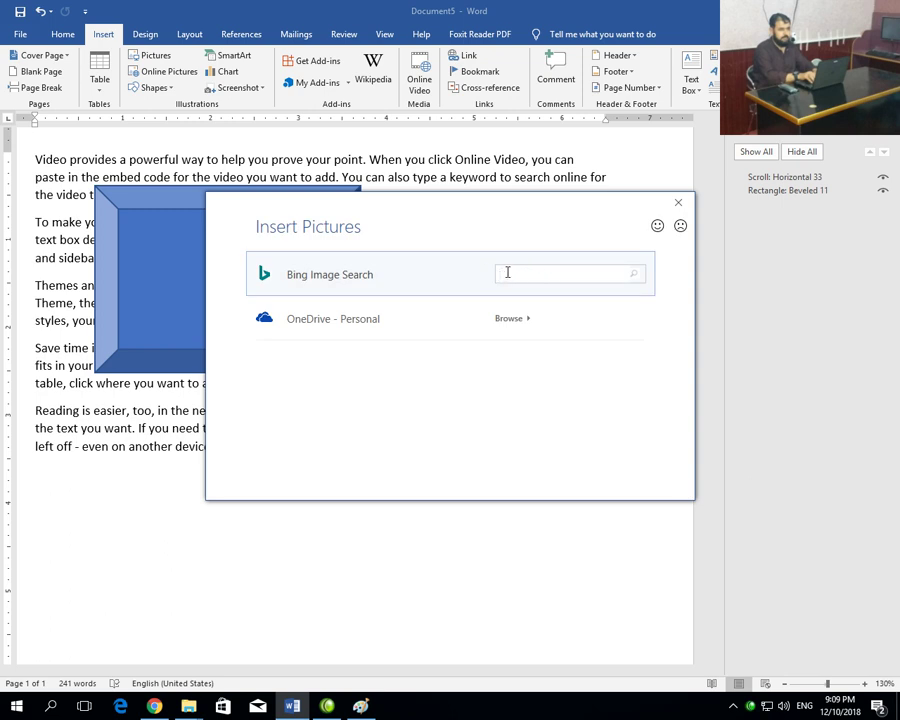
{"action": "type", "text": "computer"}
{"action": "key", "text": "Return"}
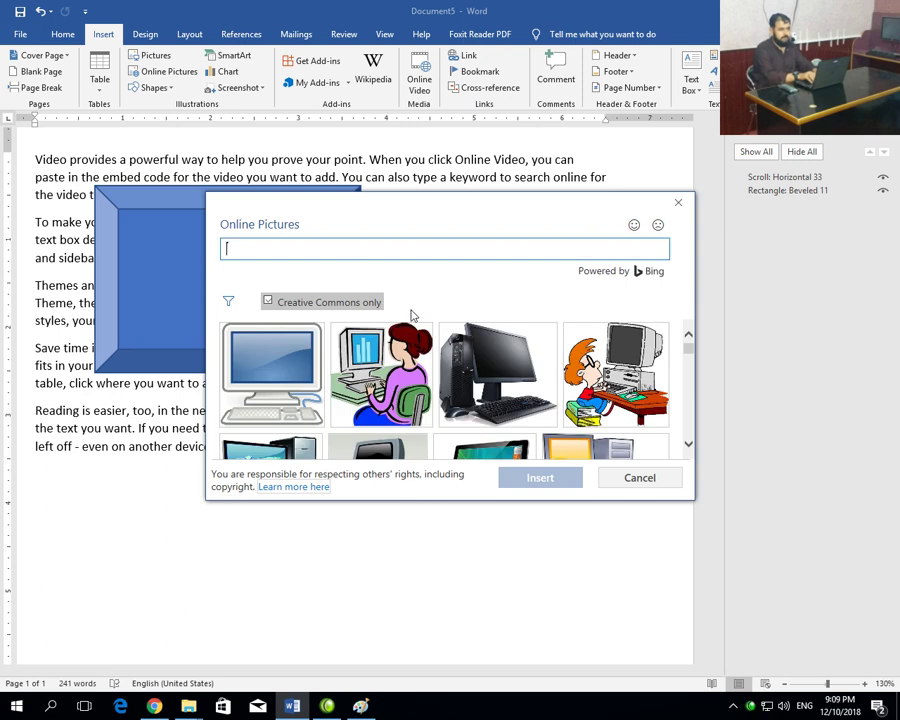
{"action": "left_click_drag", "start_coordinate": [687, 346], "coordinate": [691, 374]}
{"action": "left_click", "coordinate": [512, 356]}
{"action": "left_click", "coordinate": [536, 482]}
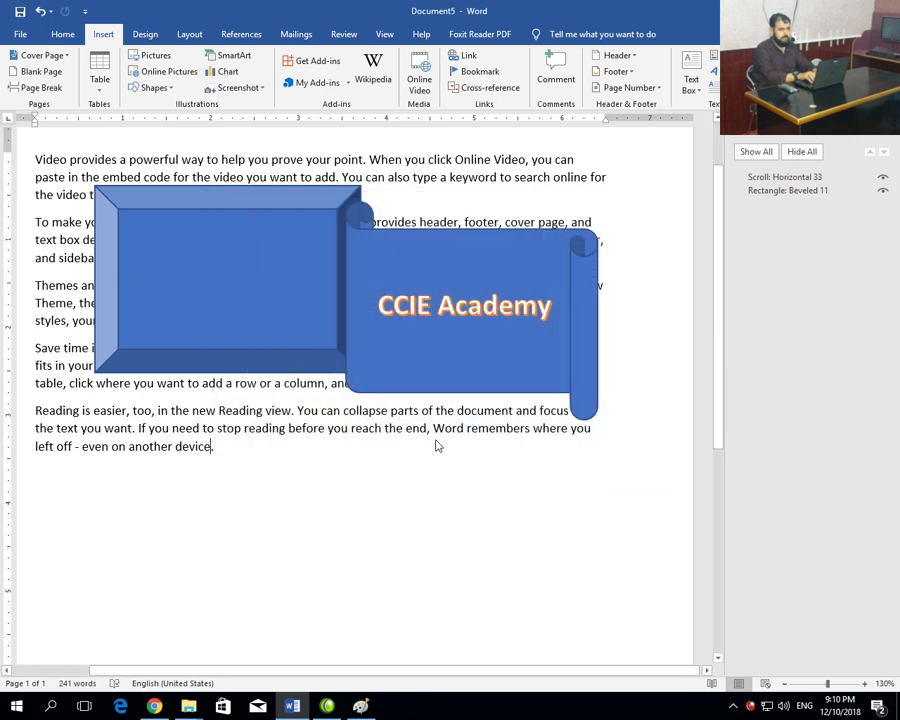
{"action": "scroll", "coordinate": [435, 440], "scroll_direction": "down", "scroll_amount": 3}
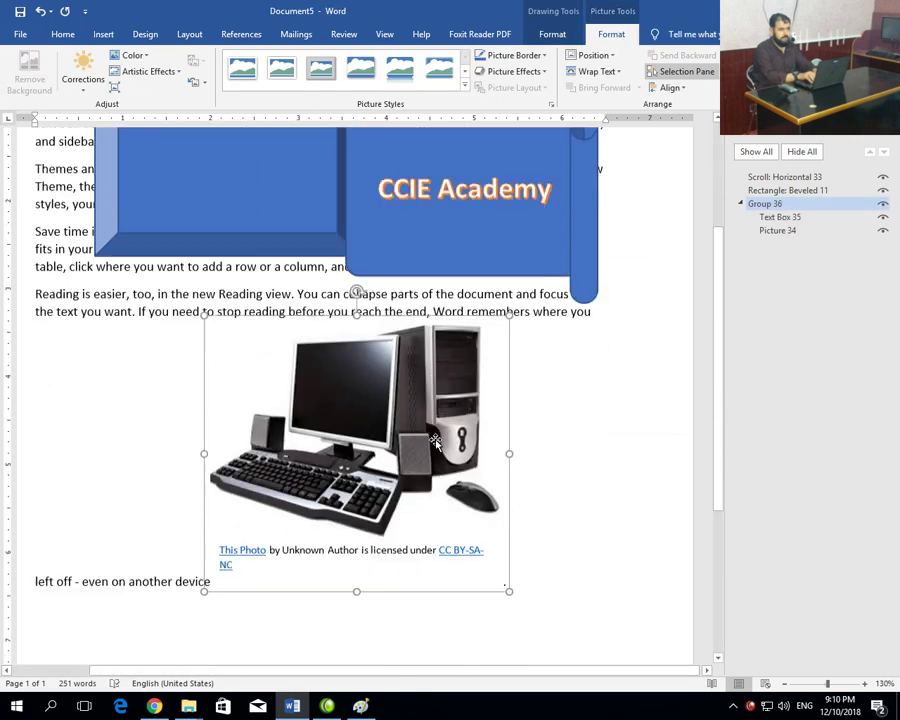
- Set the computer picture's text wrapping to Tight and move the picture up into the last paragraph
{"action": "left_click", "coordinate": [545, 380]}
{"action": "left_click", "coordinate": [427, 378]}
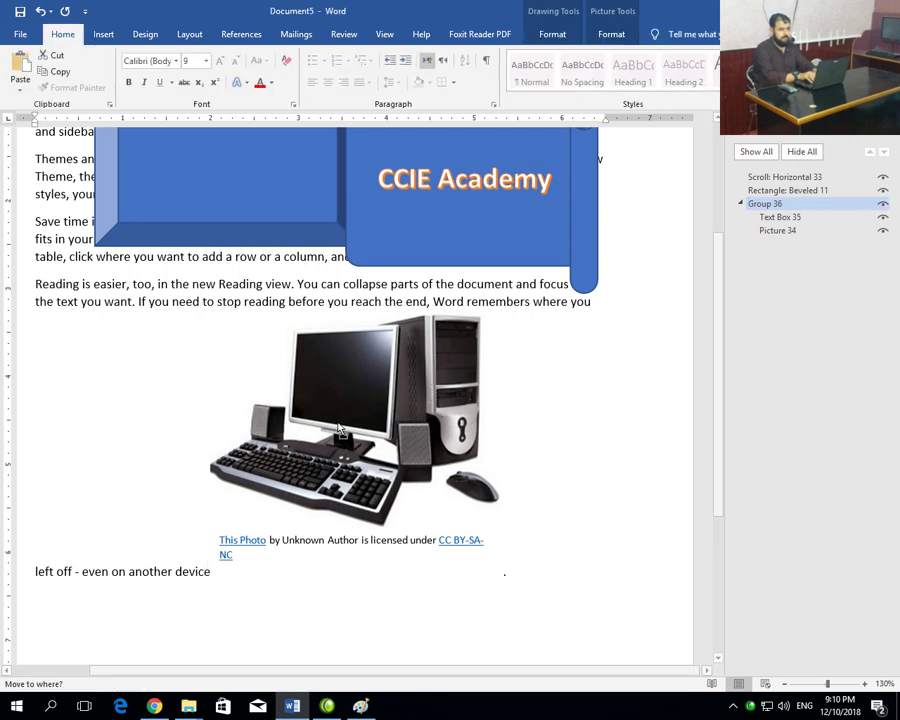
{"action": "left_click_drag", "start_coordinate": [427, 378], "coordinate": [320, 452]}
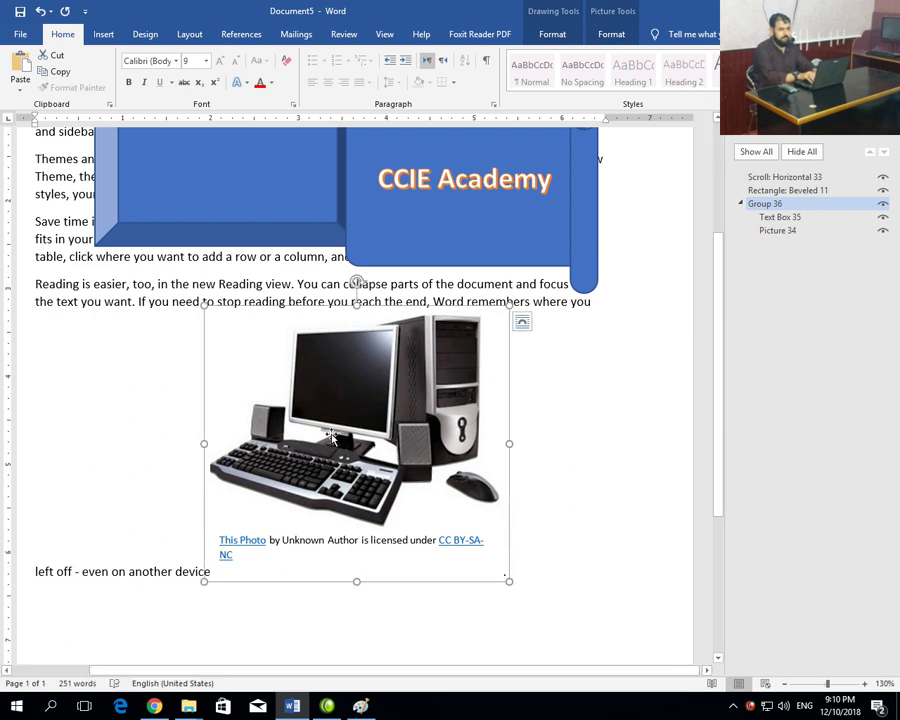
{"action": "left_click", "coordinate": [527, 330]}
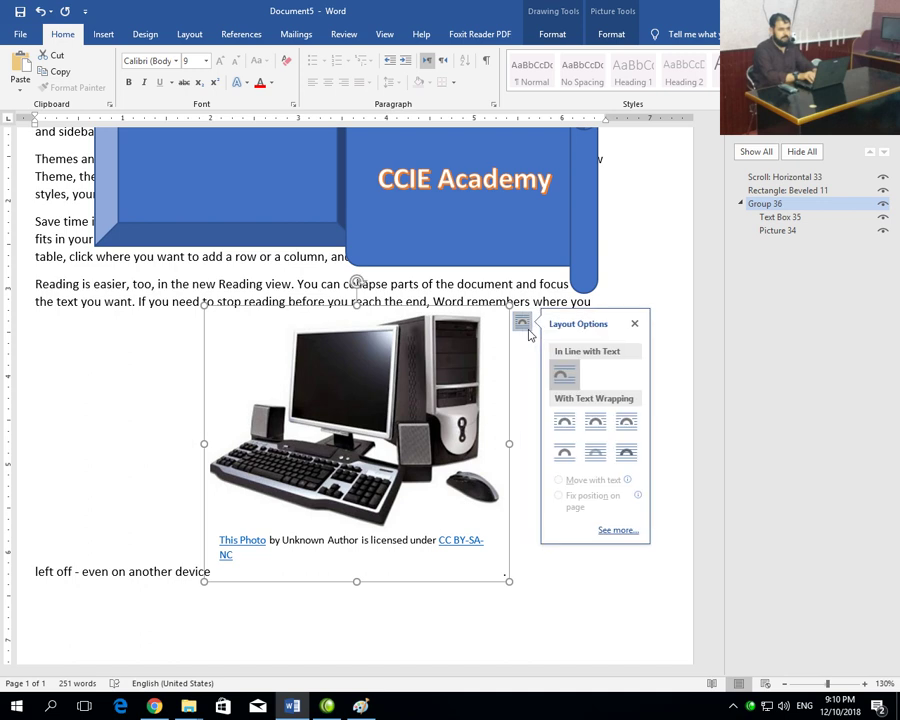
{"action": "left_click", "coordinate": [593, 423]}
{"action": "left_click_drag", "start_coordinate": [411, 410], "coordinate": [402, 358]}
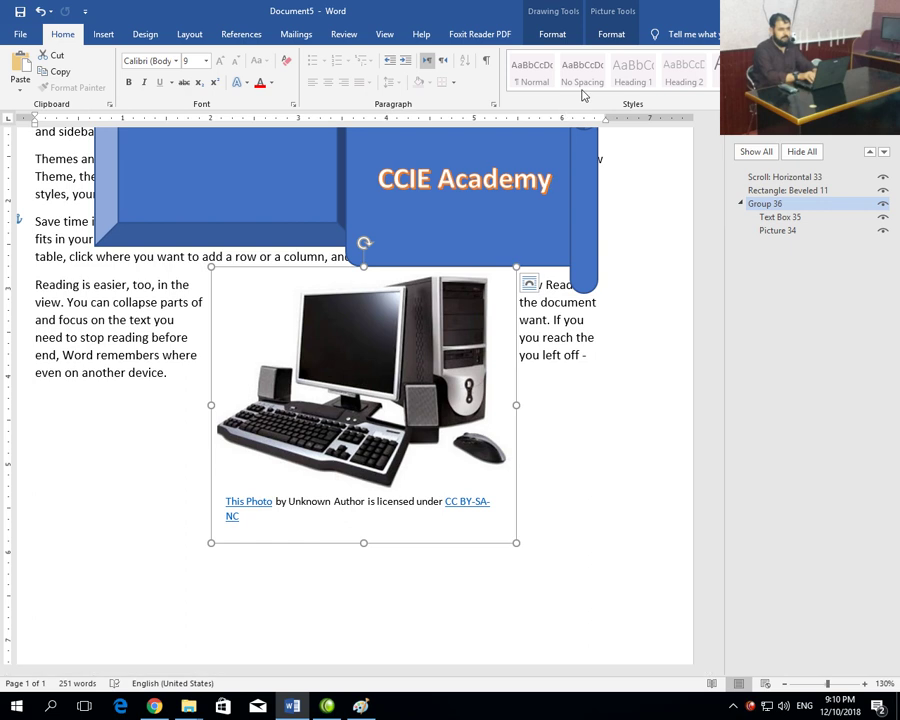
{"action": "left_click", "coordinate": [190, 34]}
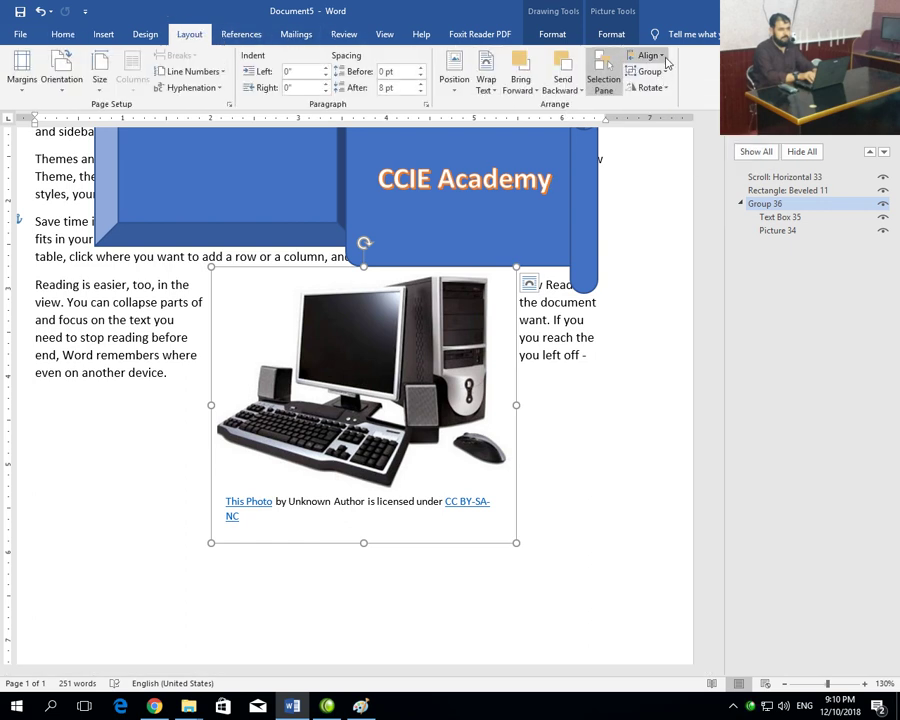
{"action": "left_click", "coordinate": [664, 74]}
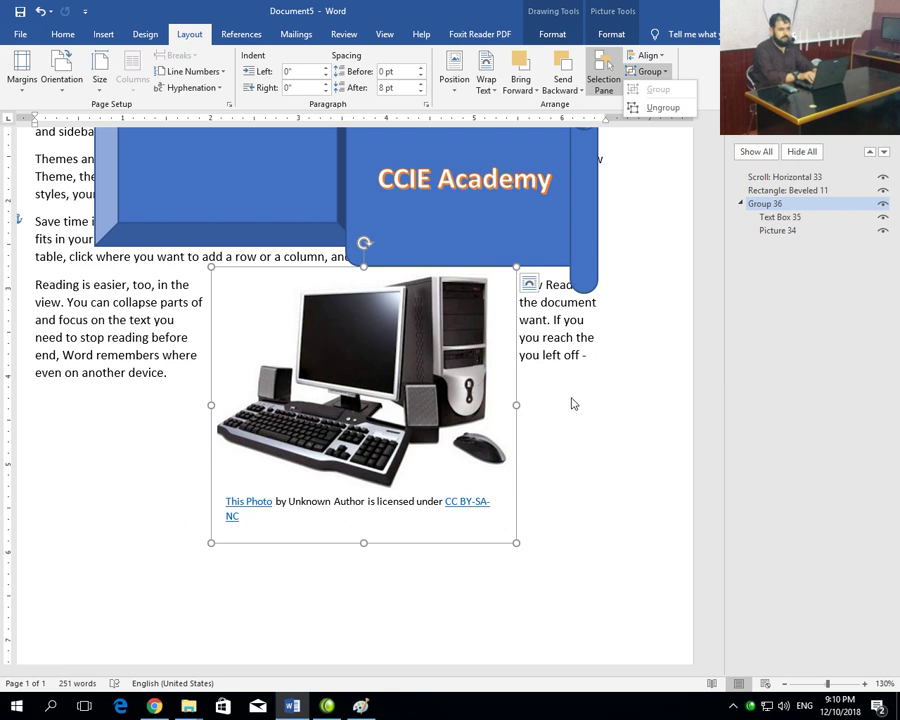
{"action": "left_click", "coordinate": [277, 221]}
{"action": "left_click", "coordinate": [279, 221]}
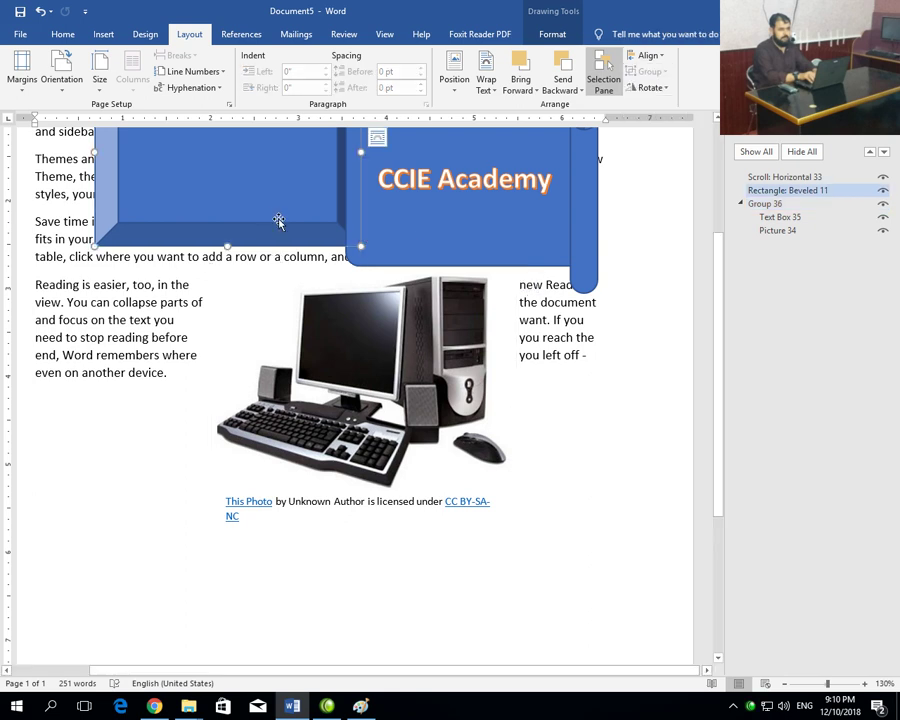
{"action": "left_click", "coordinate": [420, 240]}
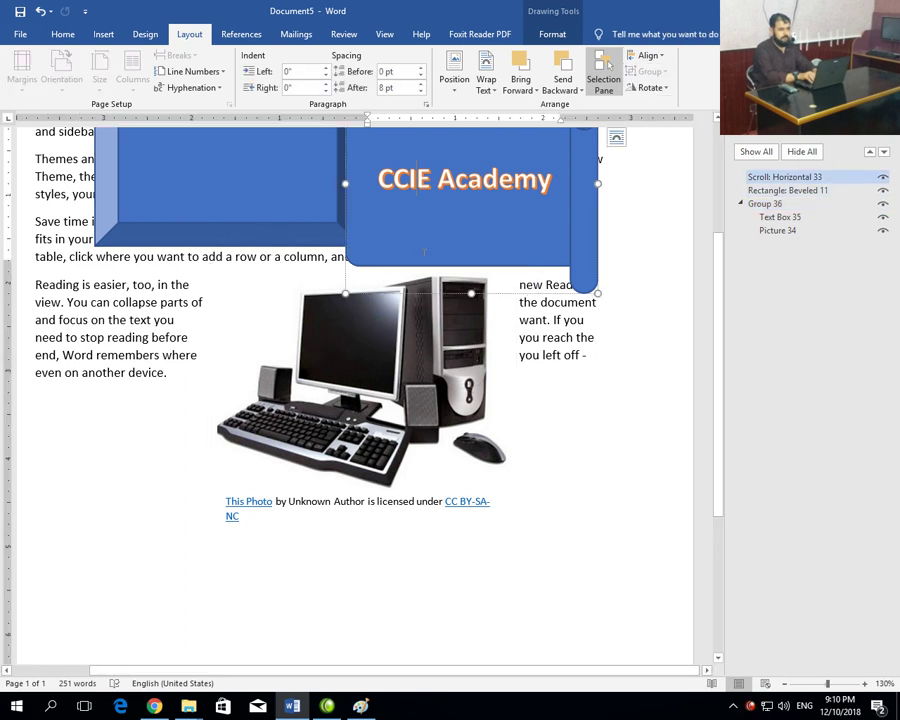
{"action": "left_click", "coordinate": [316, 242], "text": "ctrl"}
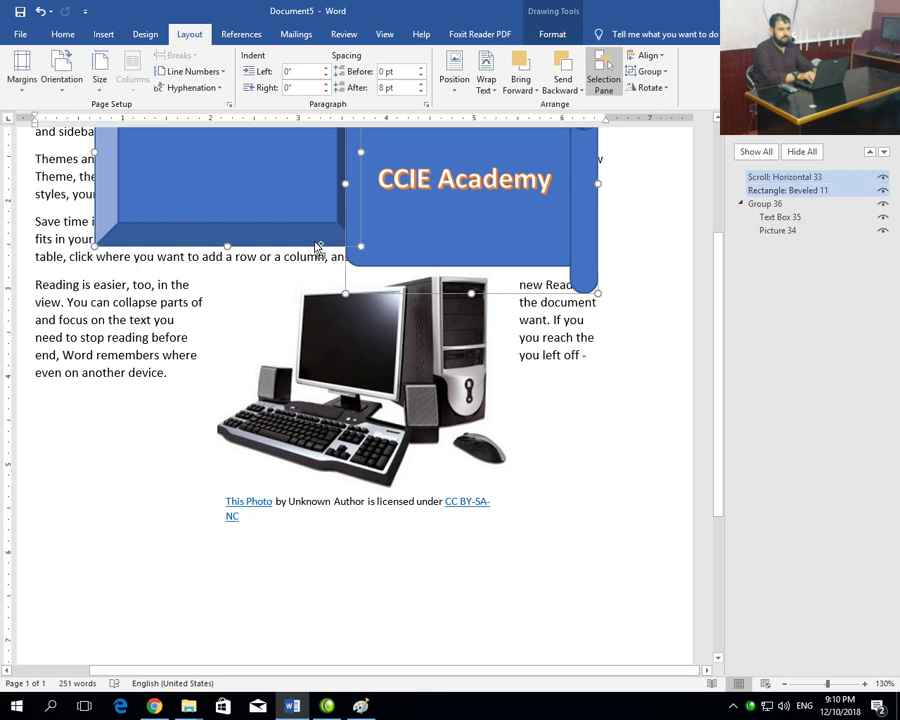
{"action": "left_click", "coordinate": [356, 322], "text": "ctrl"}
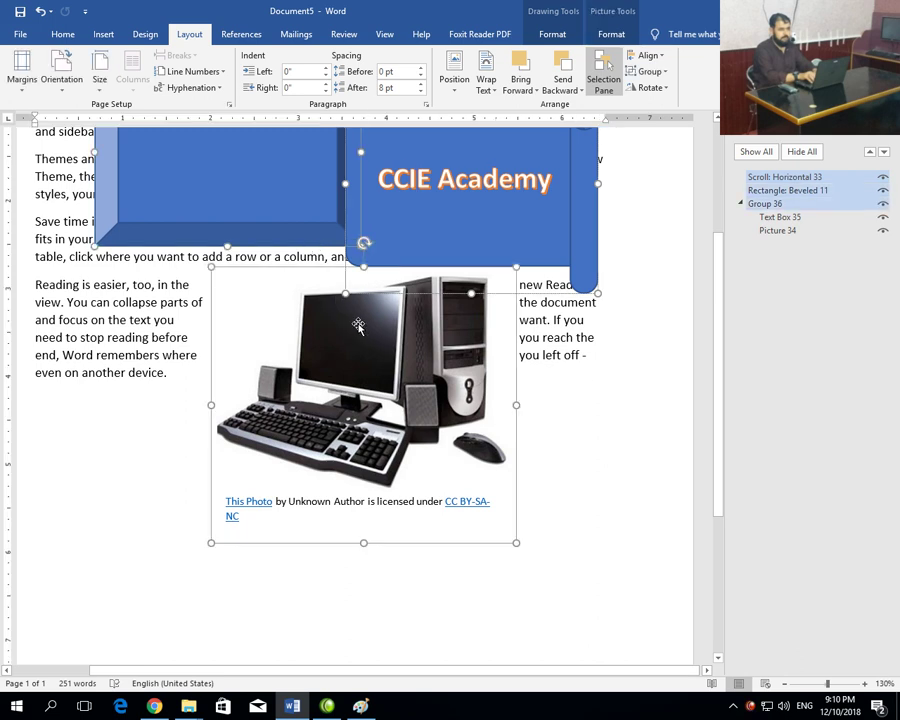
{"action": "left_click", "coordinate": [597, 368]}
- Group the computer picture, the bevelled rectangle and the scroll banner into one object
{"action": "left_click", "coordinate": [405, 322]}
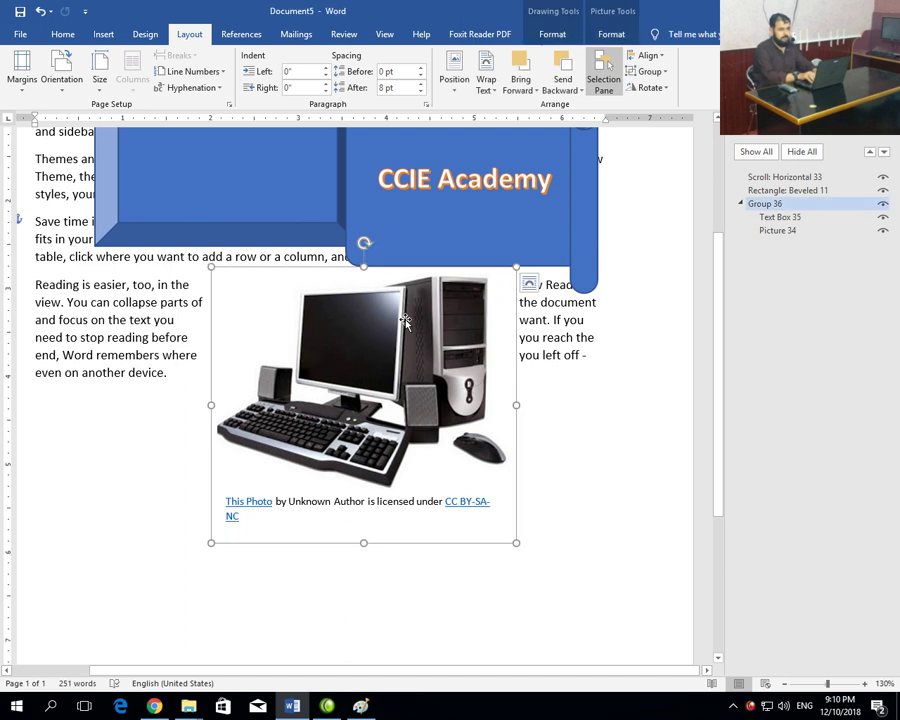
{"action": "left_click", "coordinate": [235, 231], "text": "ctrl"}
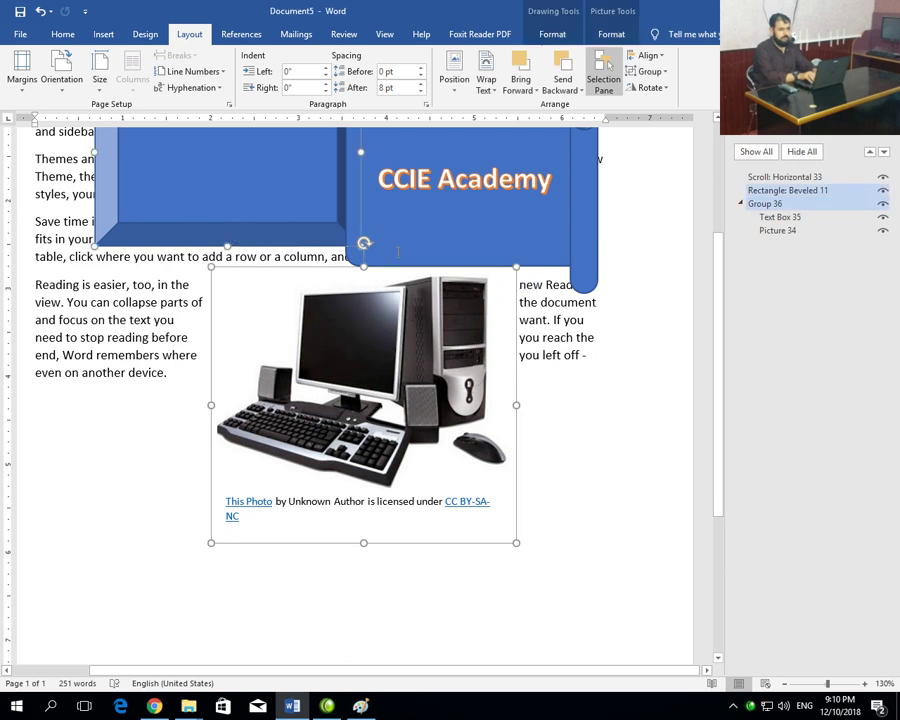
{"action": "left_click", "coordinate": [417, 192], "text": "ctrl"}
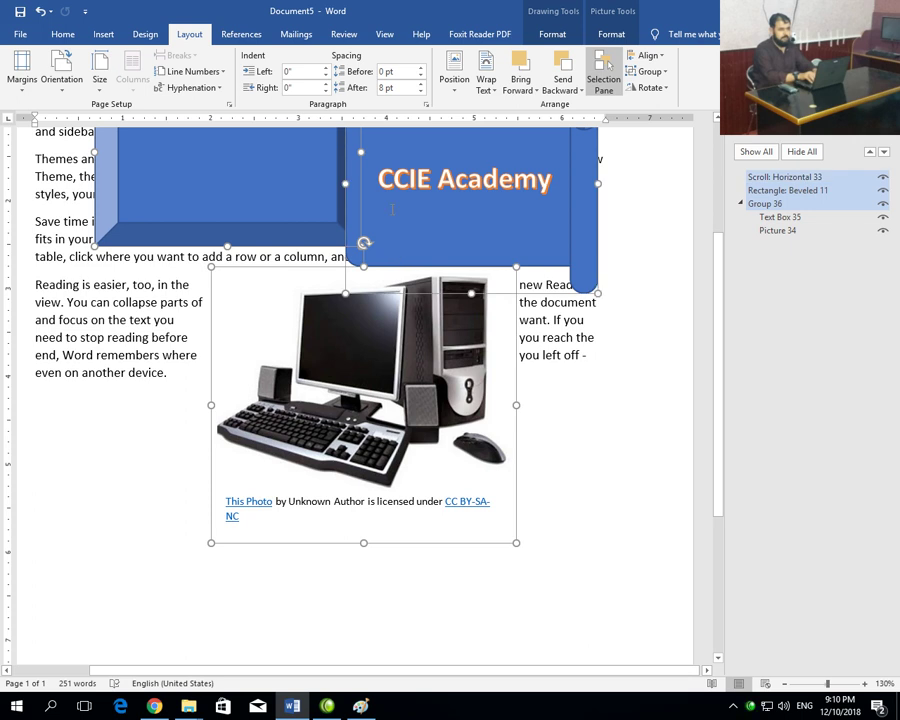
{"action": "left_click", "coordinate": [650, 71]}
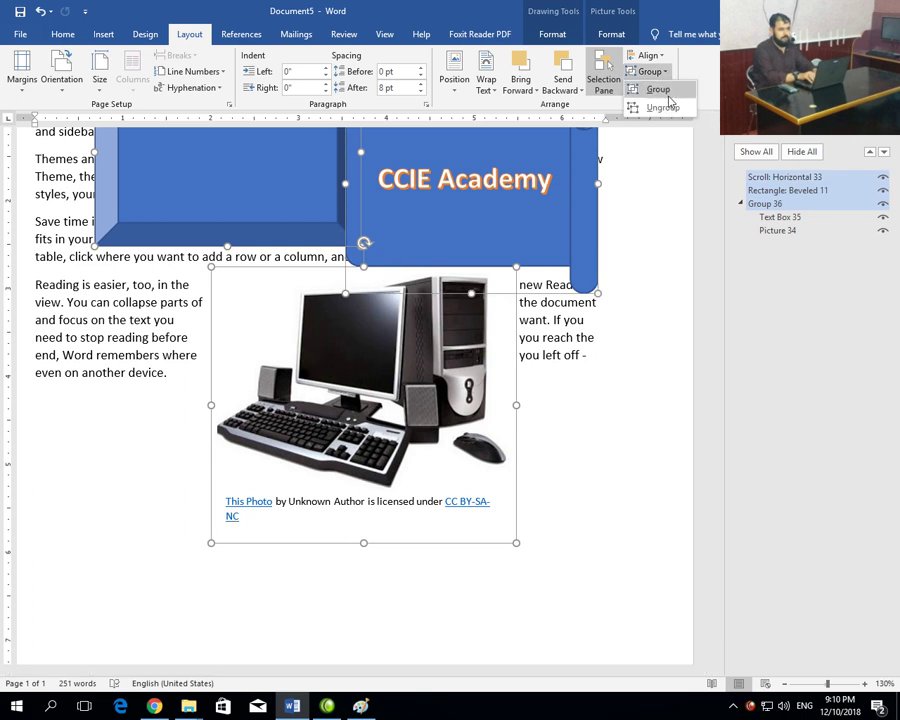
{"action": "left_click", "coordinate": [664, 108]}
{"action": "left_click", "coordinate": [656, 273]}
- Move the whole group down and slightly right, and shift the bevelled rectangle slightly down and right within the group
{"action": "left_click_drag", "start_coordinate": [575, 267], "coordinate": [606, 393]}
{"action": "left_click", "coordinate": [606, 393]}
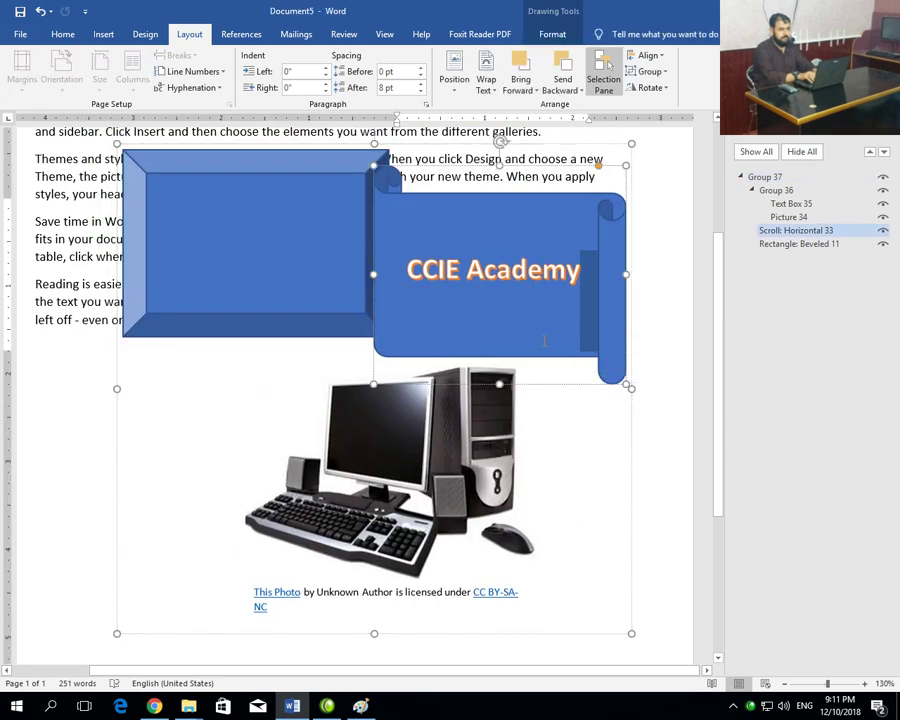
{"action": "left_click_drag", "start_coordinate": [295, 295], "coordinate": [291, 352]}
{"action": "left_click_drag", "start_coordinate": [237, 360], "coordinate": [227, 295]}
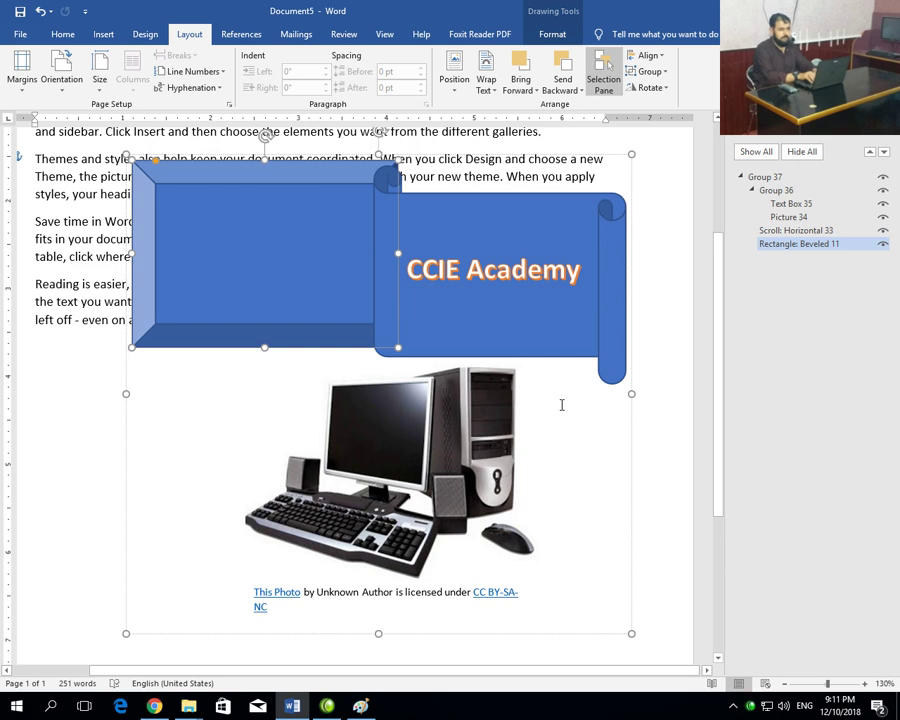
{"action": "left_click", "coordinate": [672, 88]}
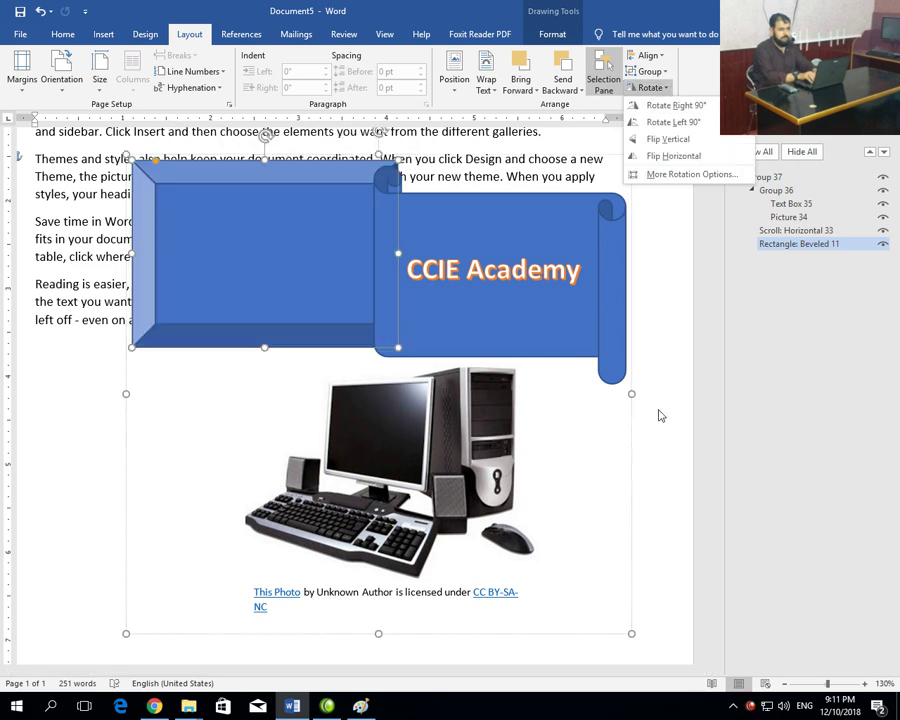
{"action": "left_click", "coordinate": [636, 421]}
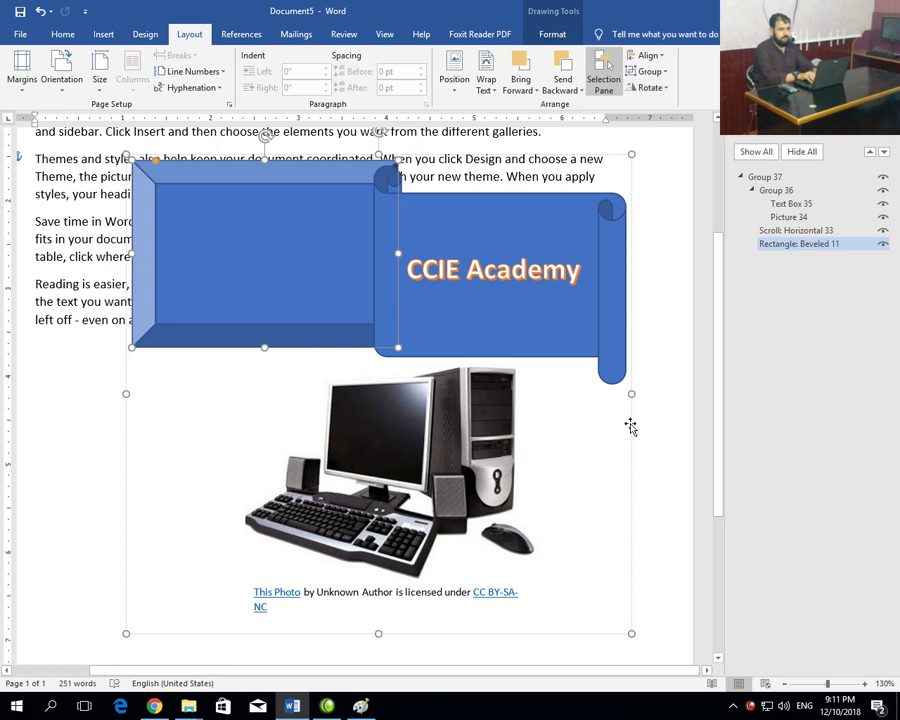
- Select the whole group of shapes and computer picture and flip it horizontally
{"action": "left_click", "coordinate": [630, 424]}
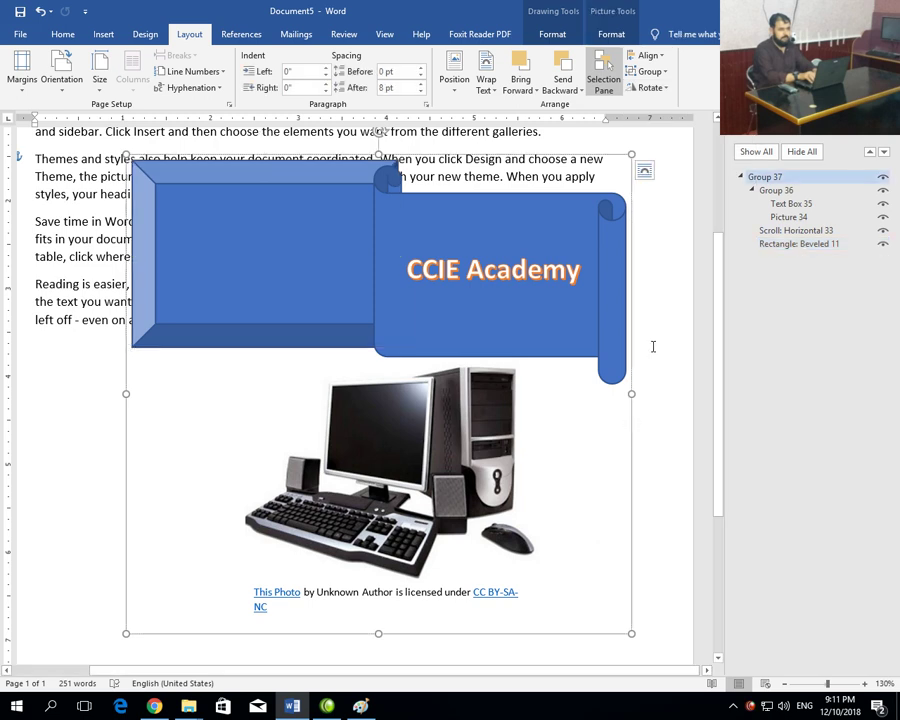
{"action": "left_click", "coordinate": [668, 89]}
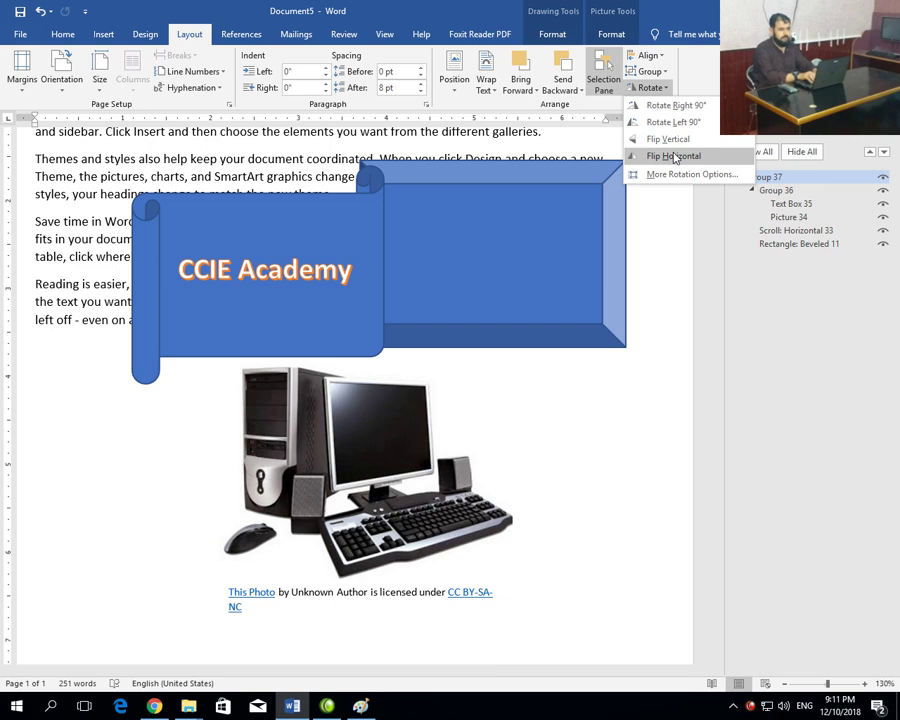
{"action": "left_click", "coordinate": [675, 157]}
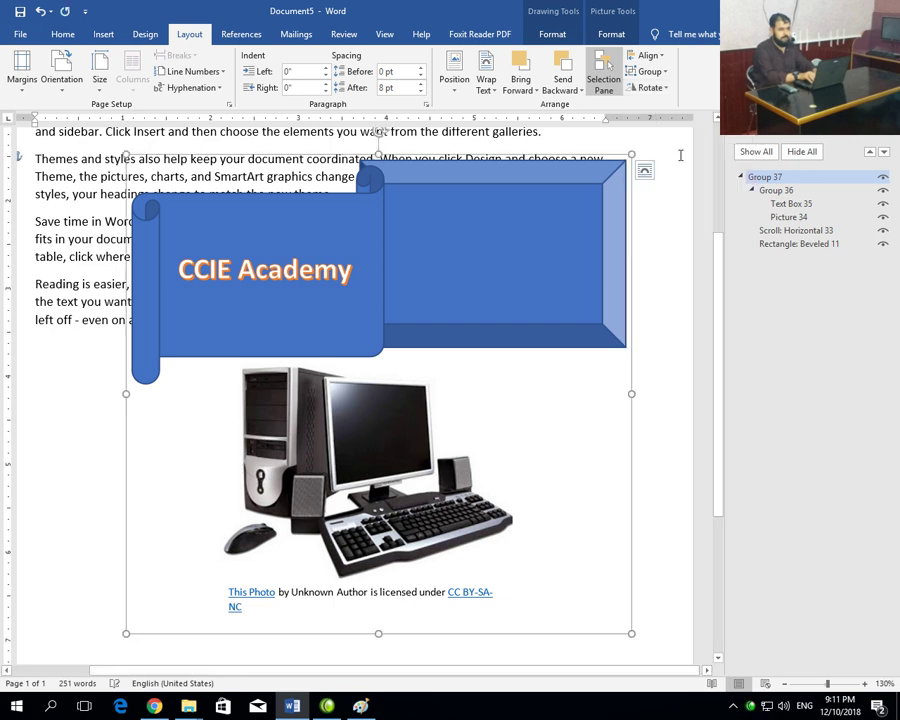
- Flip the group back to its original orientation, mirror it horizontally once more, and deselect it
{"action": "left_click", "coordinate": [652, 87]}
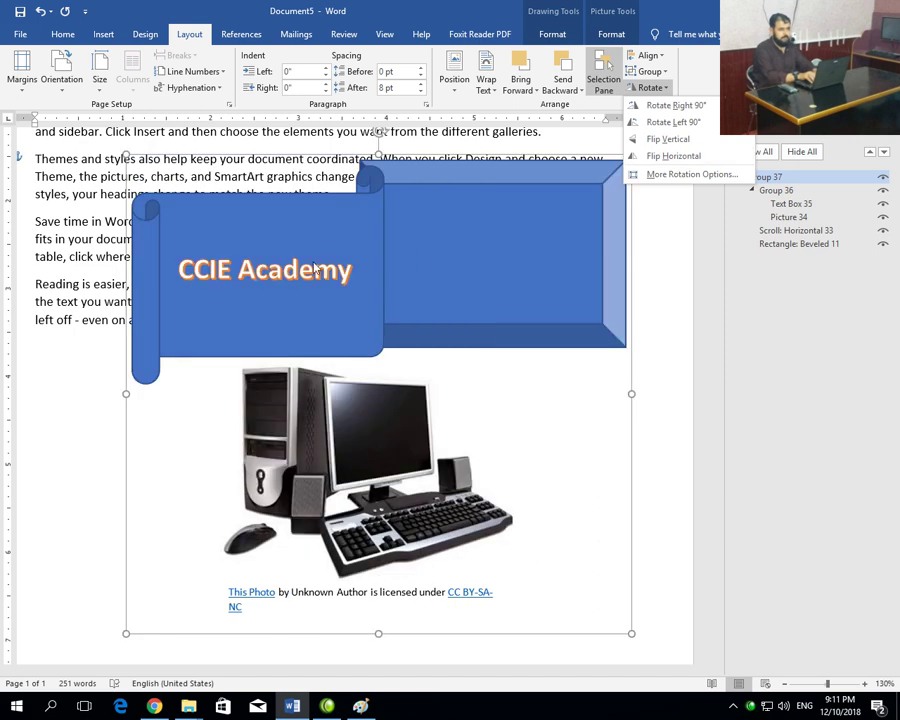
{"action": "left_click", "coordinate": [676, 157]}
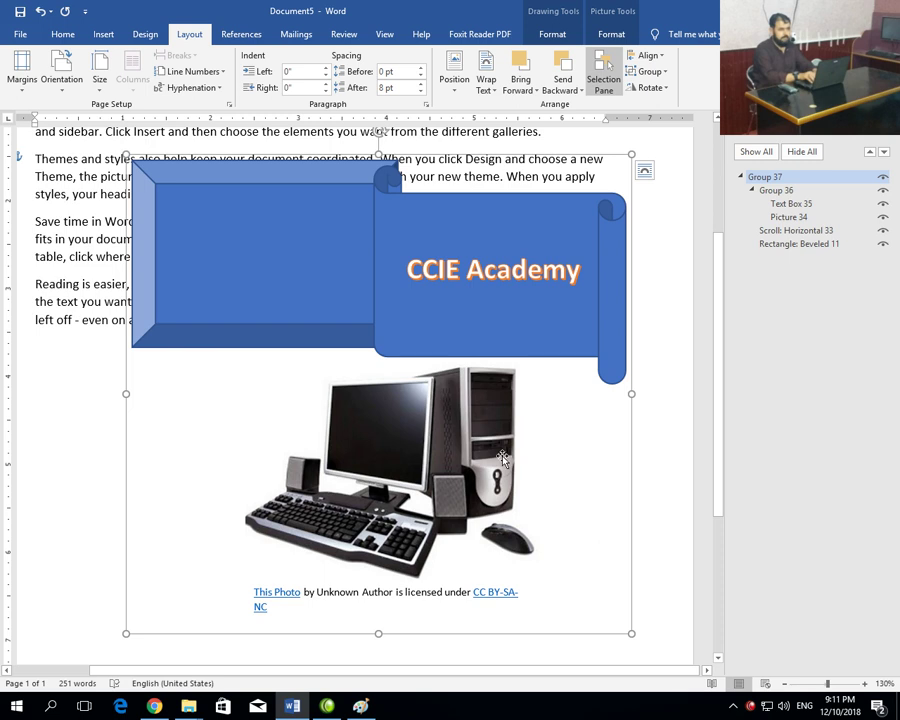
{"action": "left_click", "coordinate": [648, 87]}
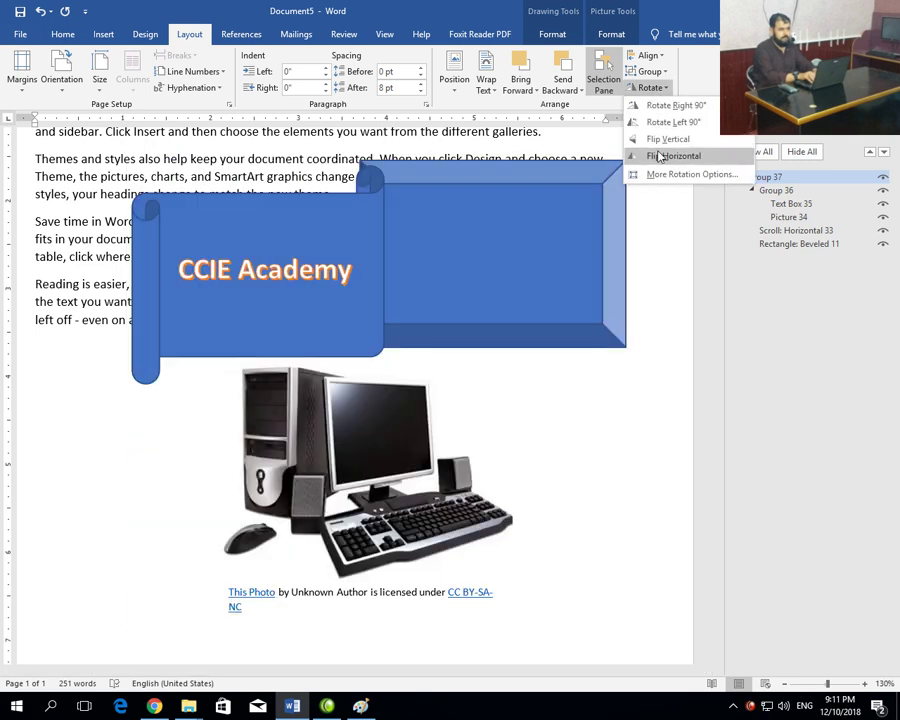
{"action": "left_click", "coordinate": [660, 158]}
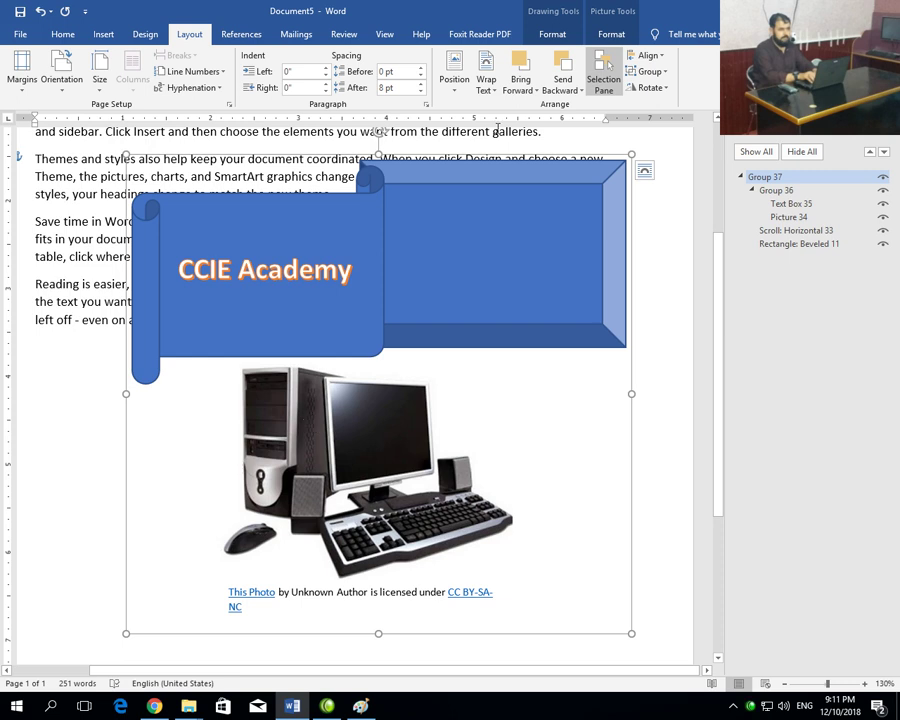
{"action": "left_click", "coordinate": [103, 302]}
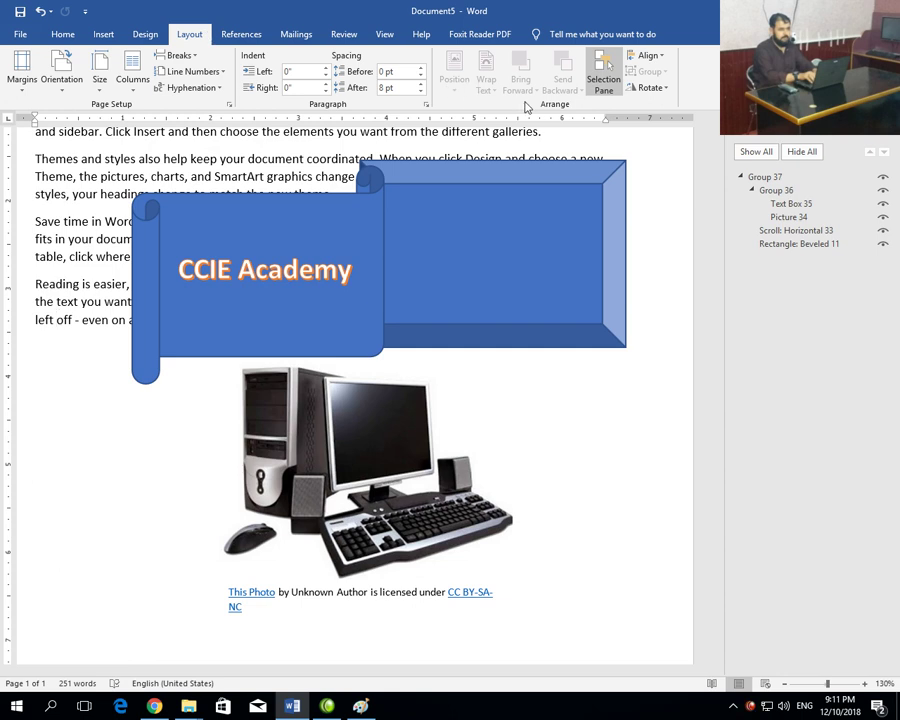
{"action": "left_click", "coordinate": [645, 160]}
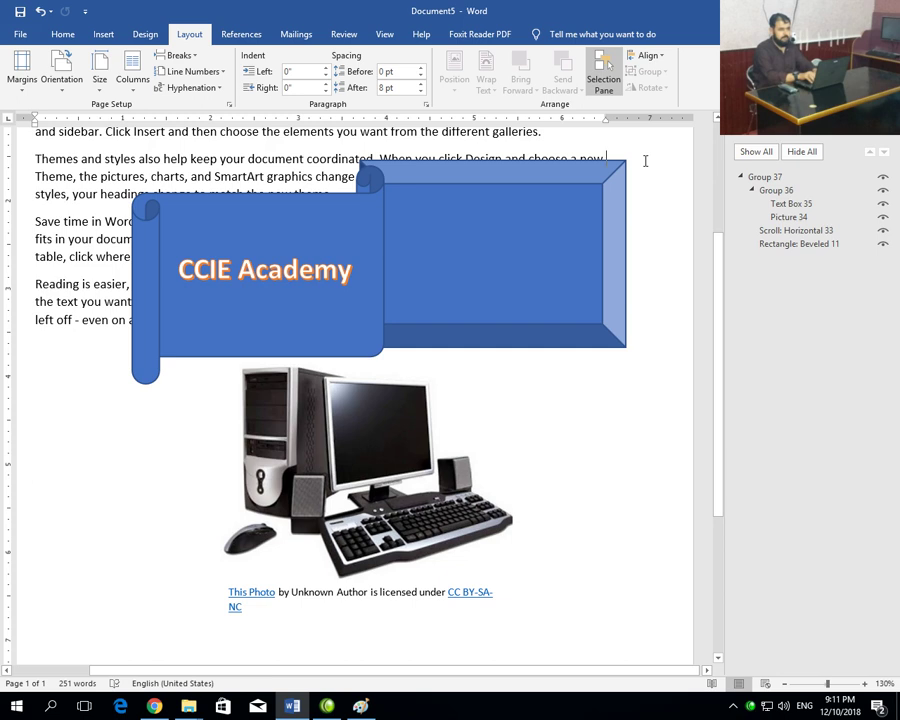